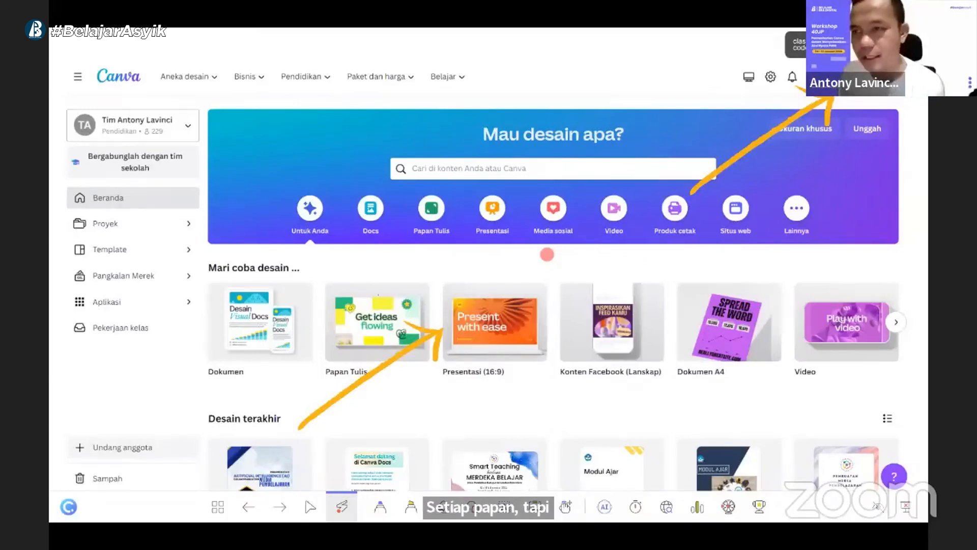
left_click_drag(795, 68, 882, 100)
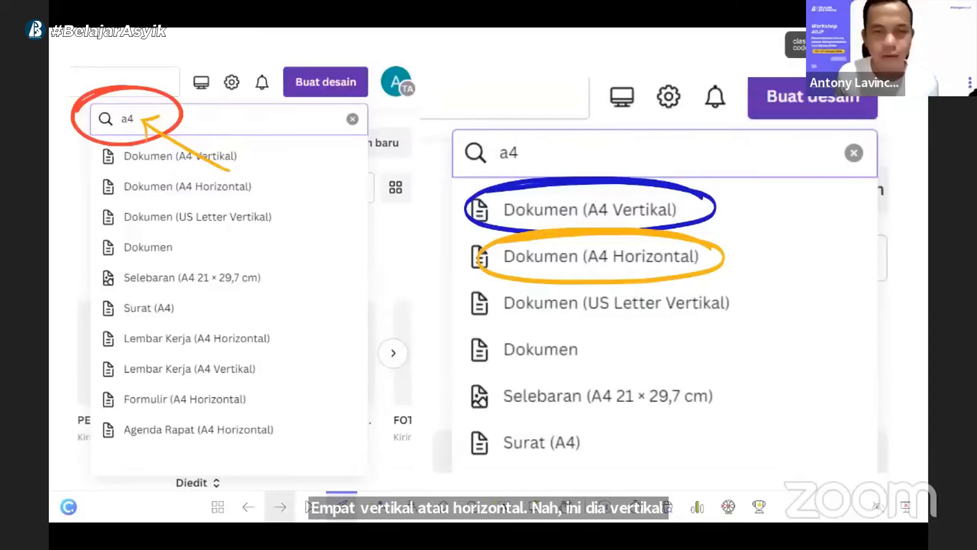
left_click(280, 506)
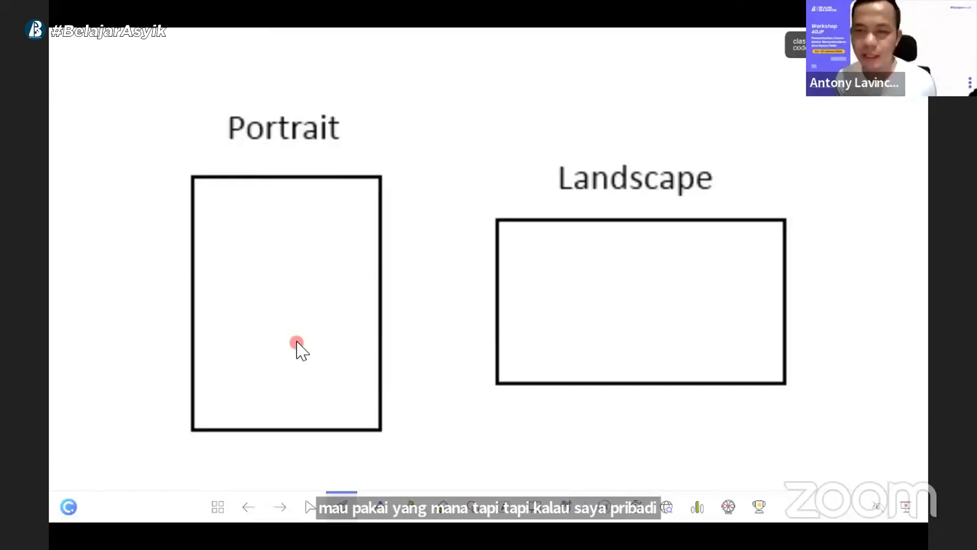
left_click(283, 510)
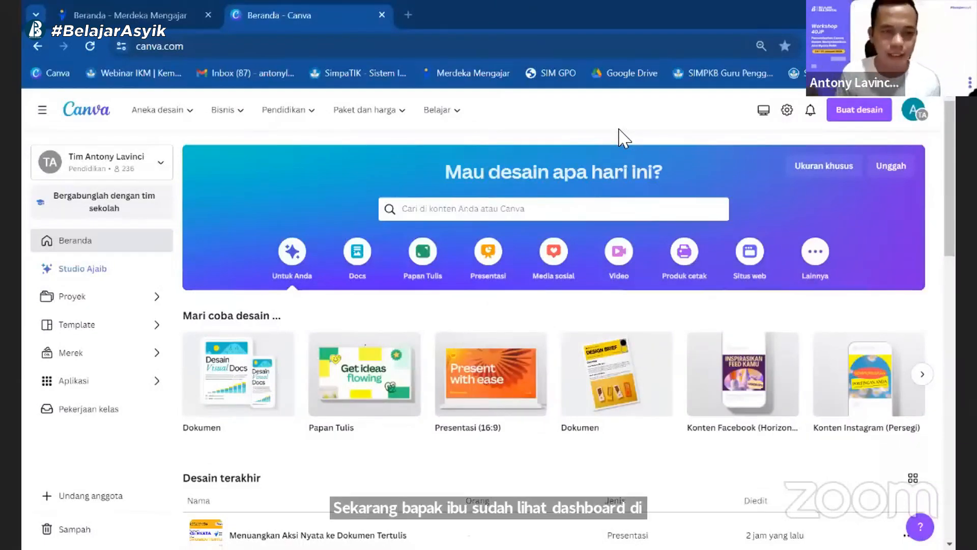
Step: Check which other teams the account can switch to on the home page
left_click(161, 163)
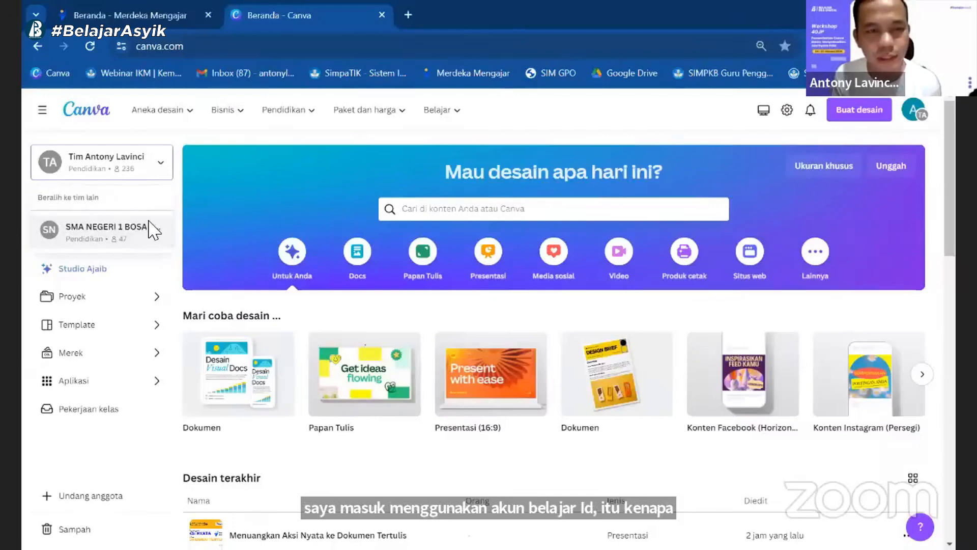
left_click(161, 164)
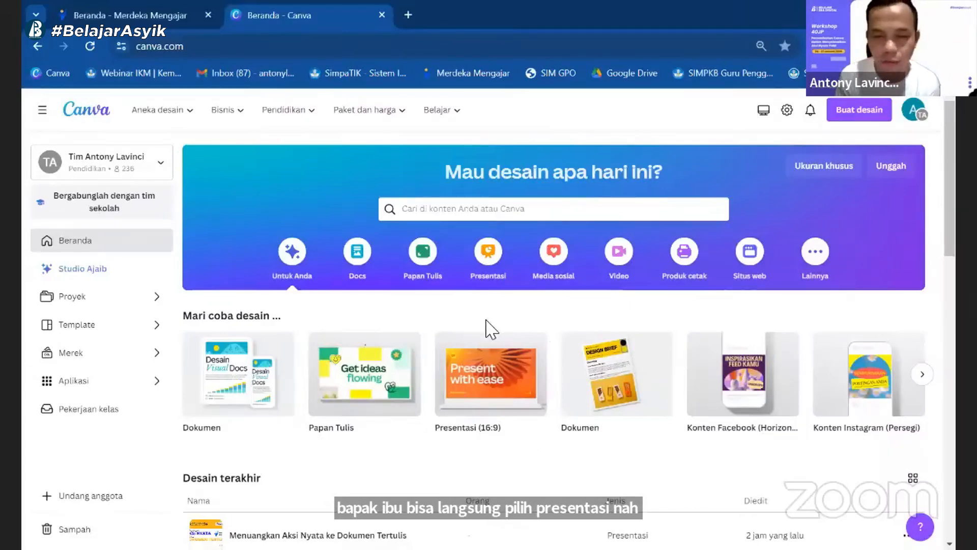
Step: Create a blank Presentasi (16:9) design, extend it to three pages and return to page 1
left_click(486, 377)
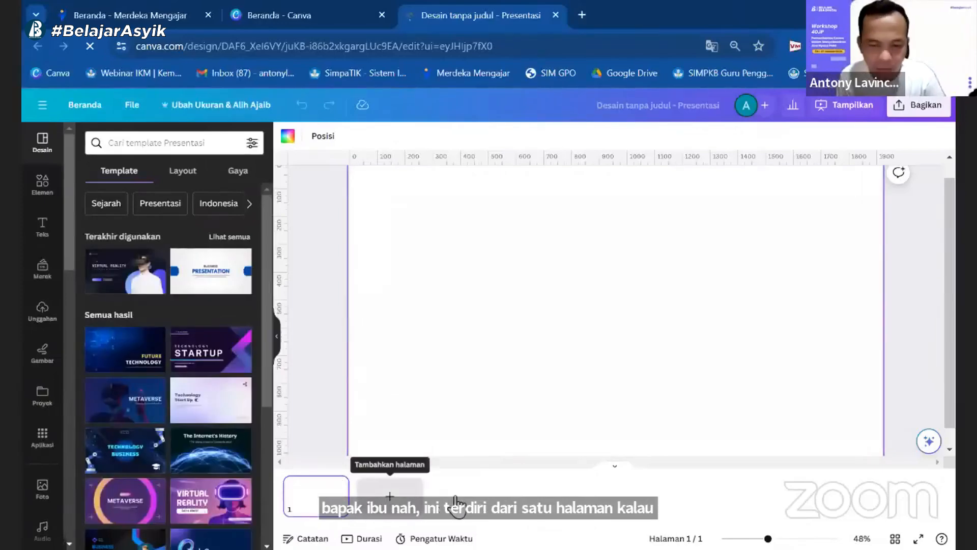
left_click(392, 496)
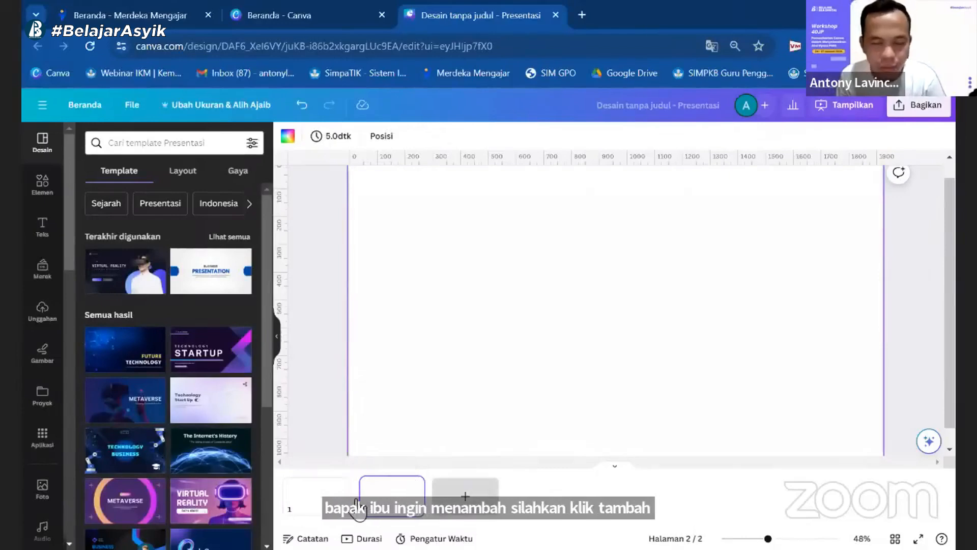
left_click(328, 509)
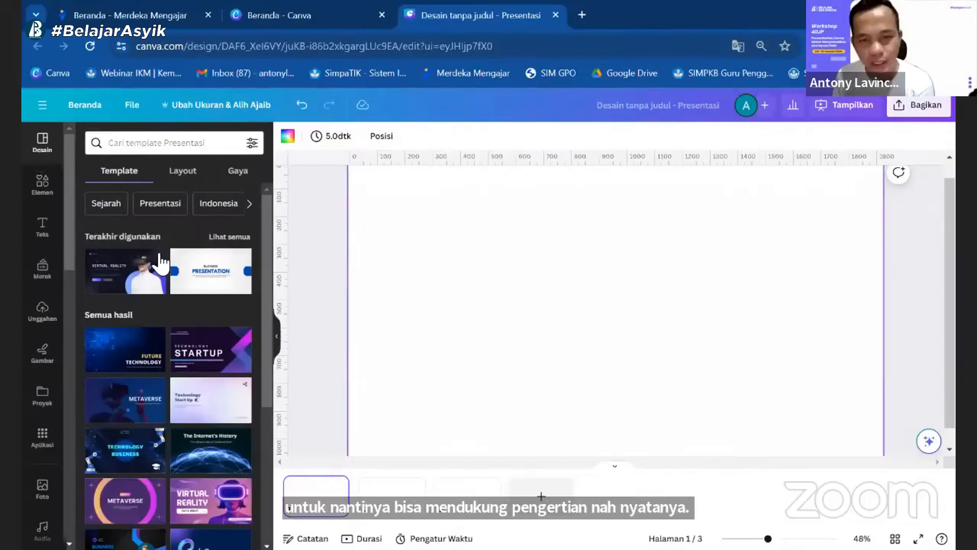
Step: Search the presentation templates for "laporan" and browse the available designs
scroll(430, 447, "up", 1)
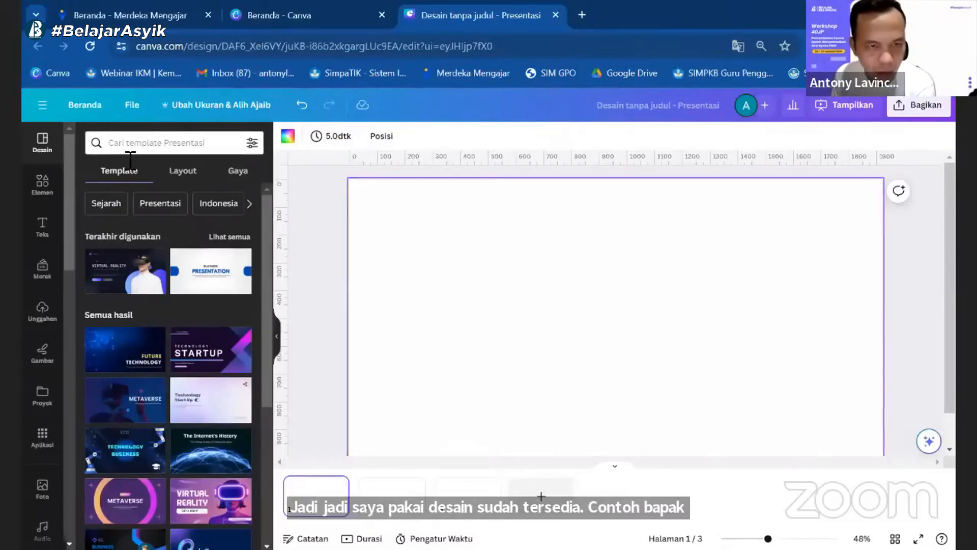
left_click(134, 143)
type("laporan")
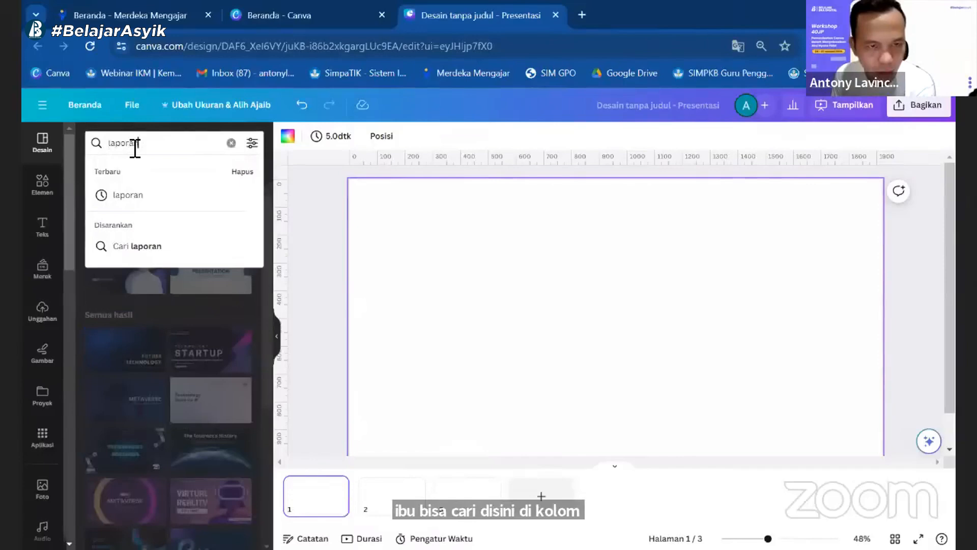
key("Return")
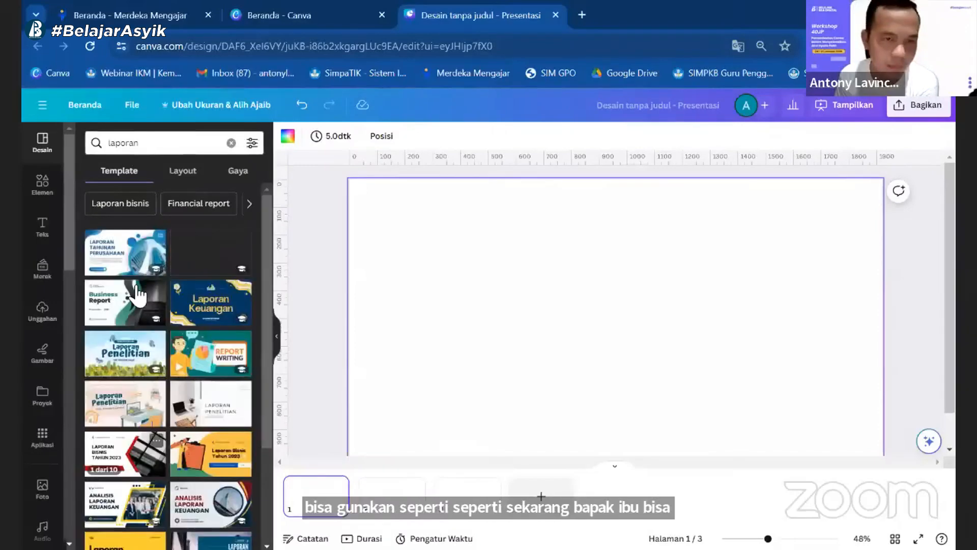
scroll(140, 315, "down", 10)
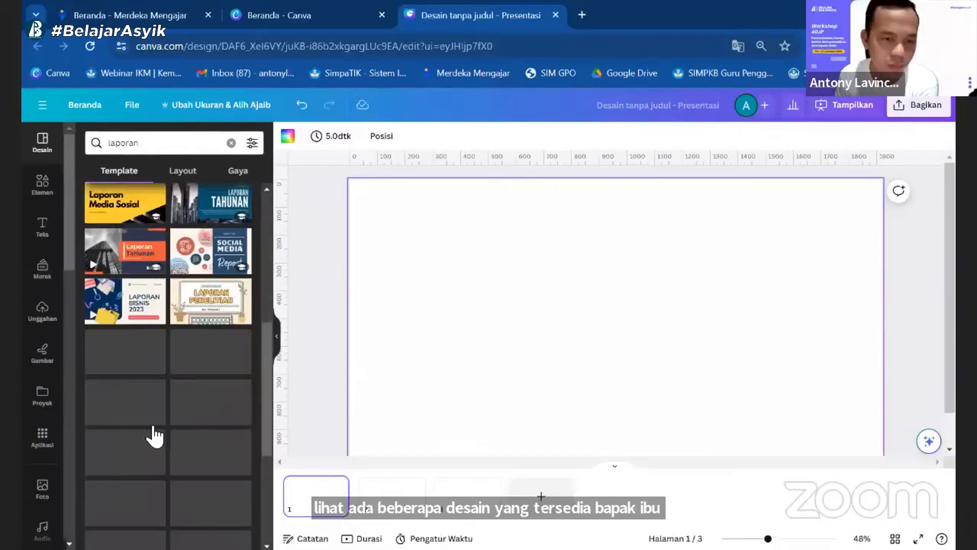
scroll(148, 199, "up", 6)
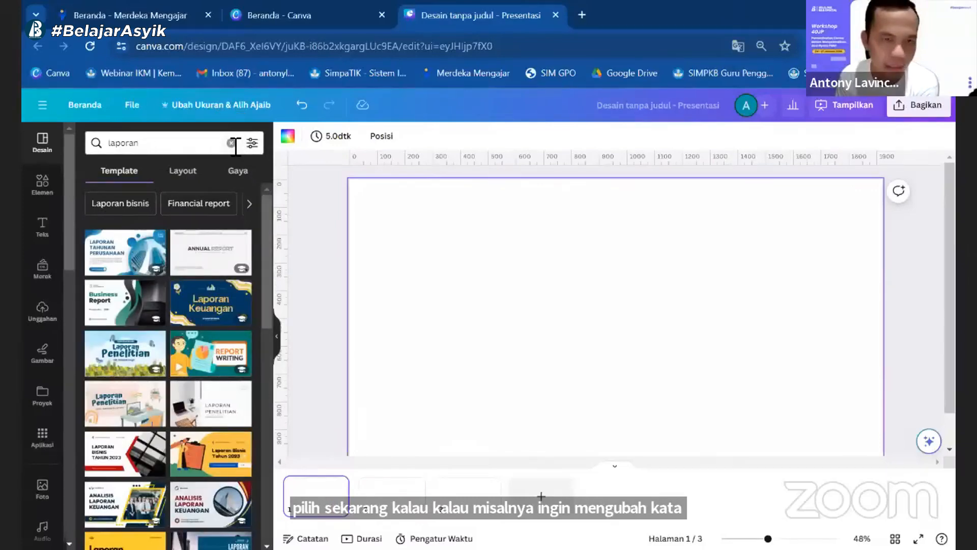
Step: Replace the template search term with "report" and run the search
left_click(231, 143)
type("re")
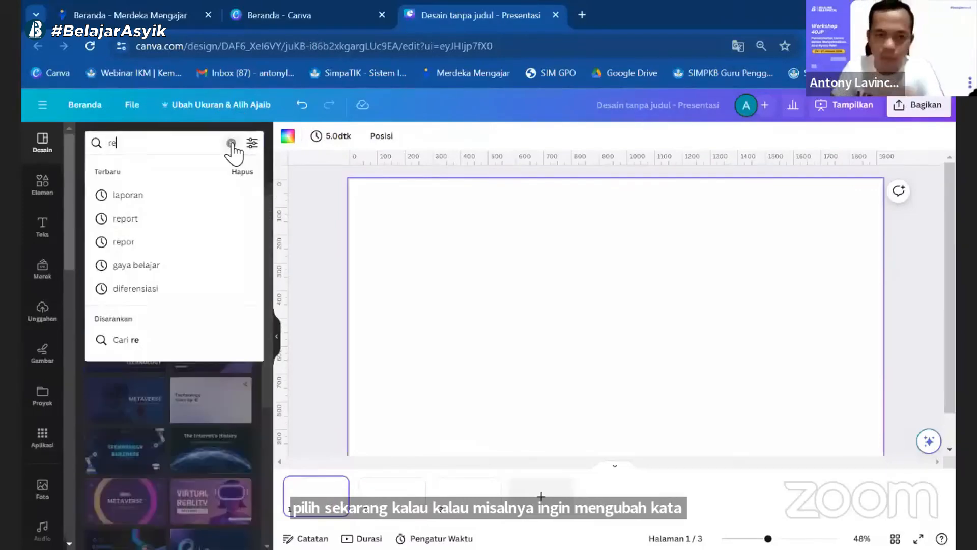
type("po")
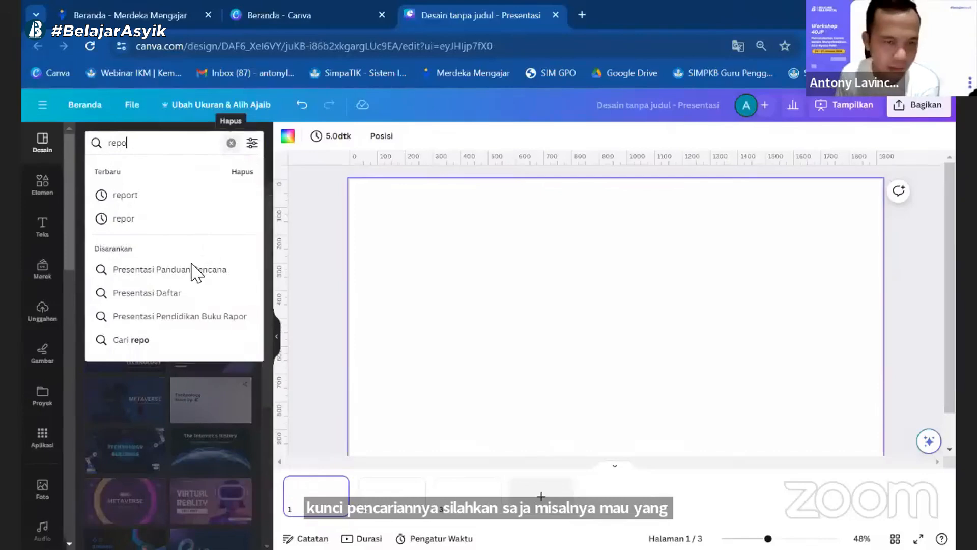
type("rt")
key("Return")
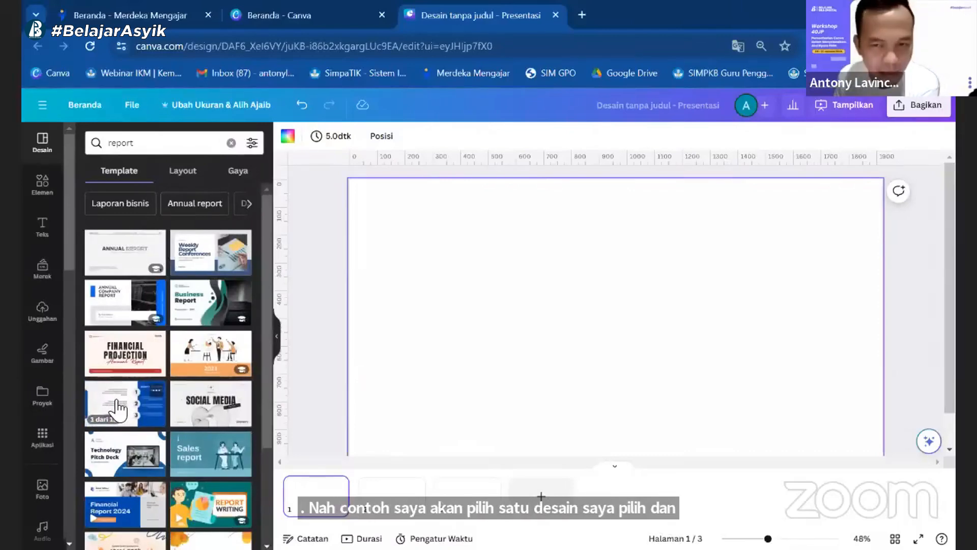
Step: Open the "Blue & white company profile presentation" template and apply all of its pages to the design
left_click(118, 407)
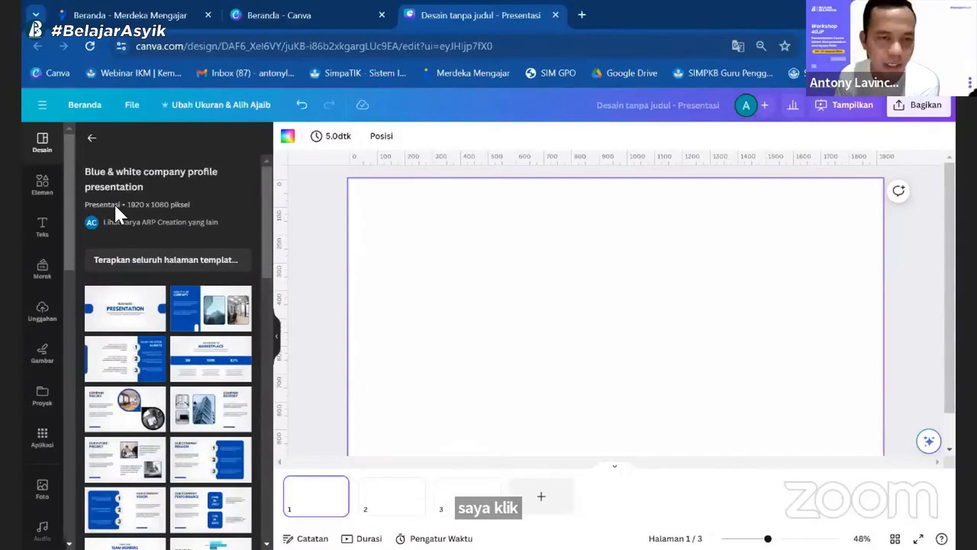
scroll(265, 280, "down", 3)
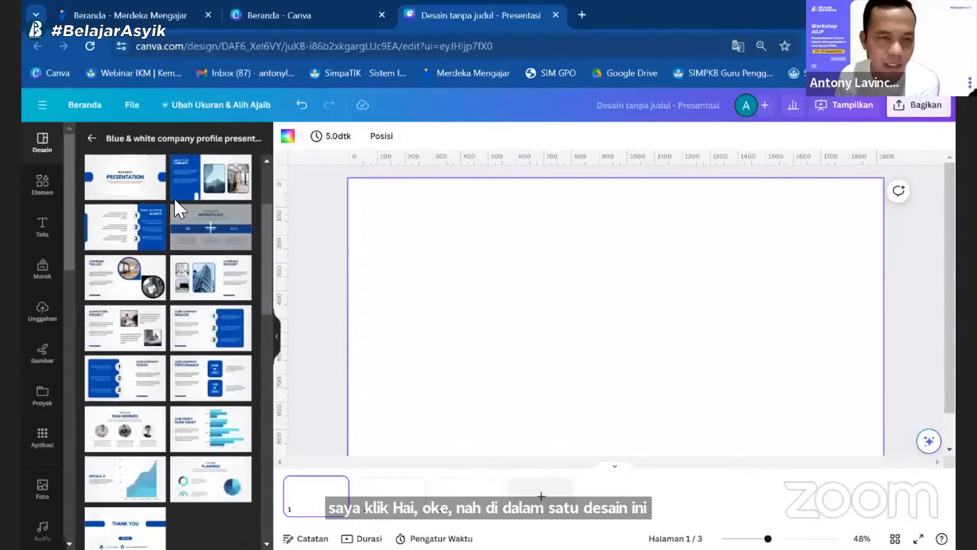
scroll(133, 449, "up", 3)
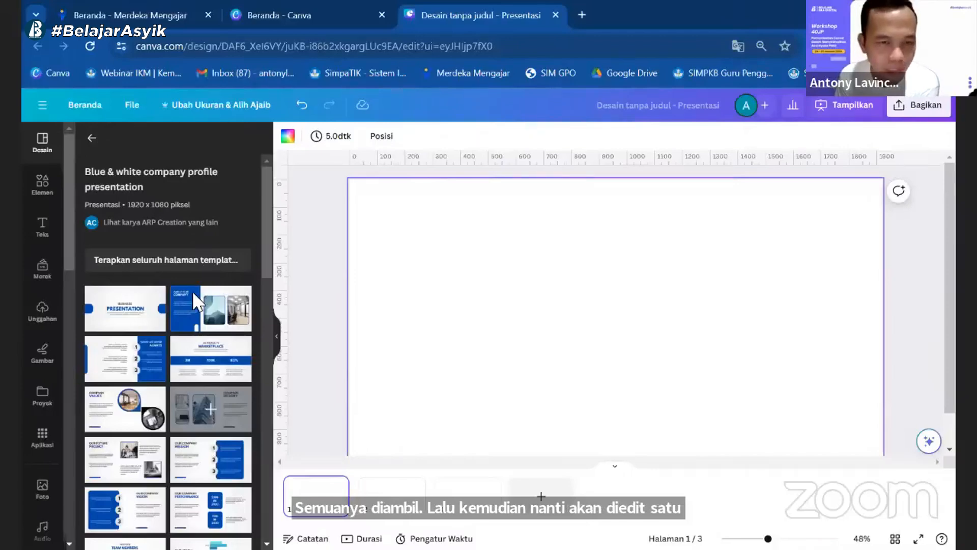
left_click(160, 266)
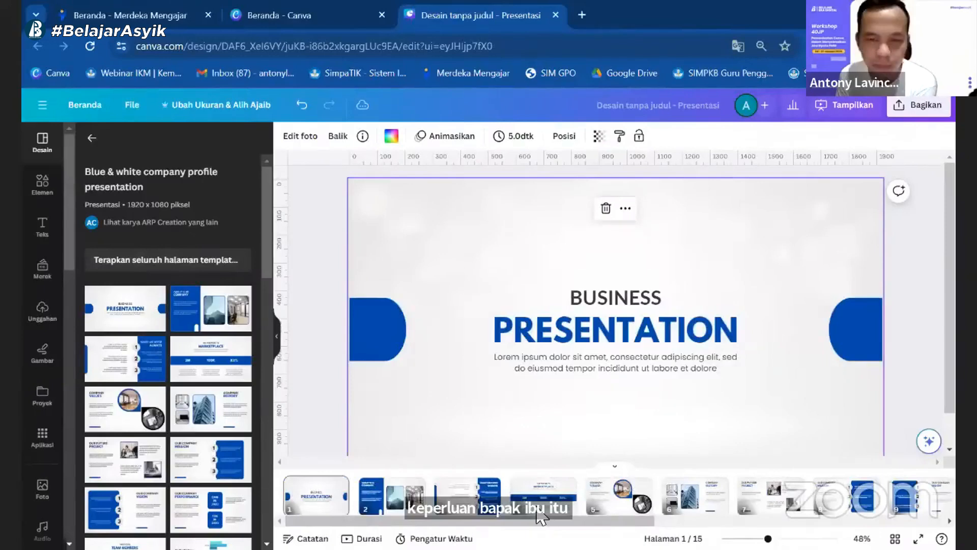
Step: Move the cover page's BUSINESS line up, replace its text with "AKSI NYATA PMM" and centre it horizontally on one line
left_click(396, 493)
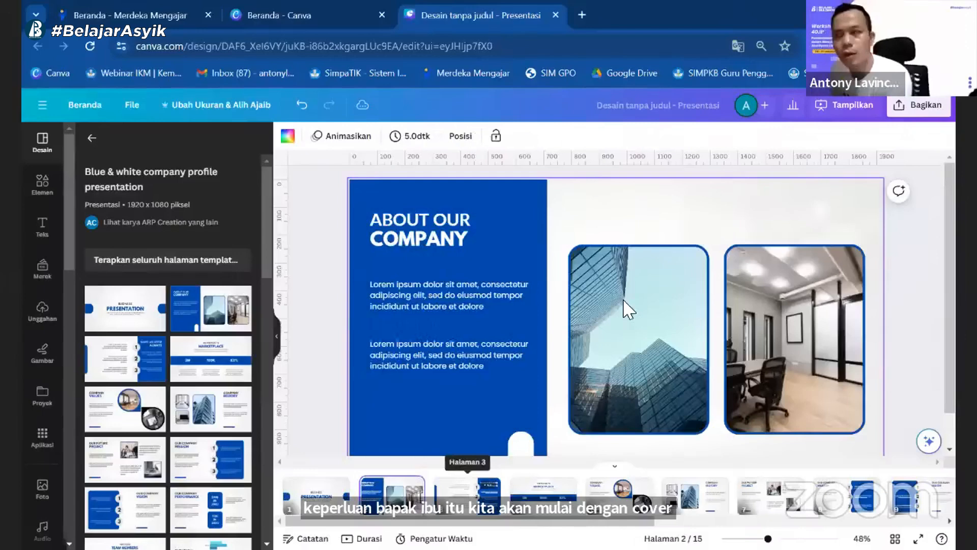
scroll(624, 301, "up", 2)
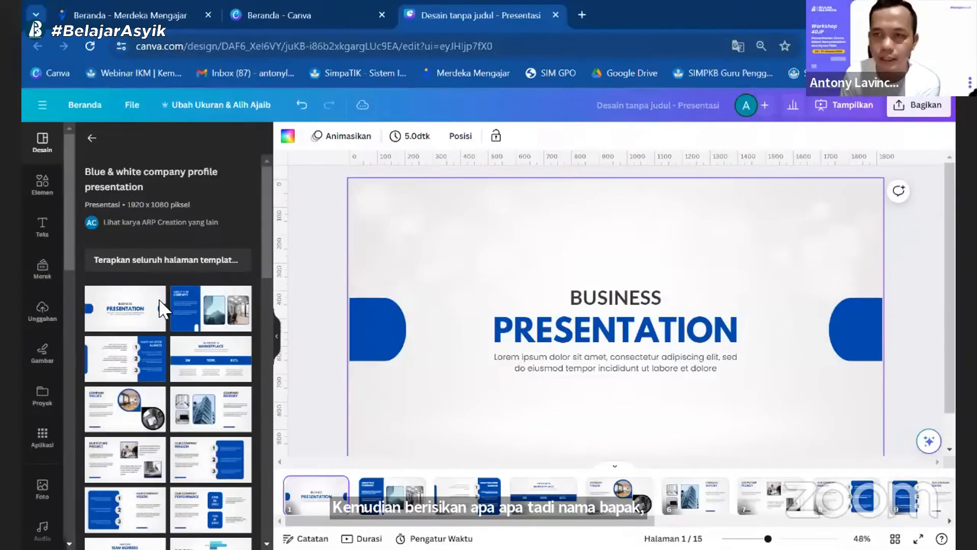
key("super+Left")
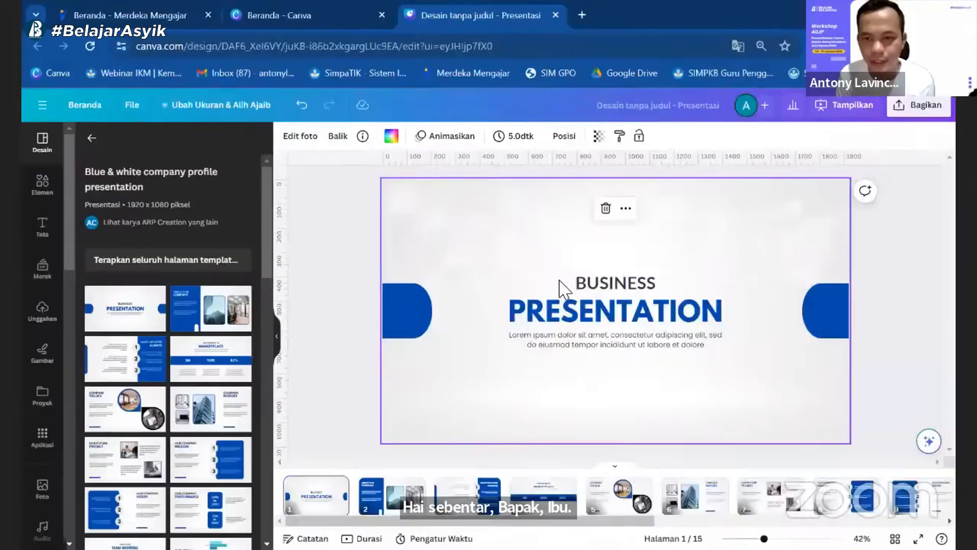
left_click(614, 288)
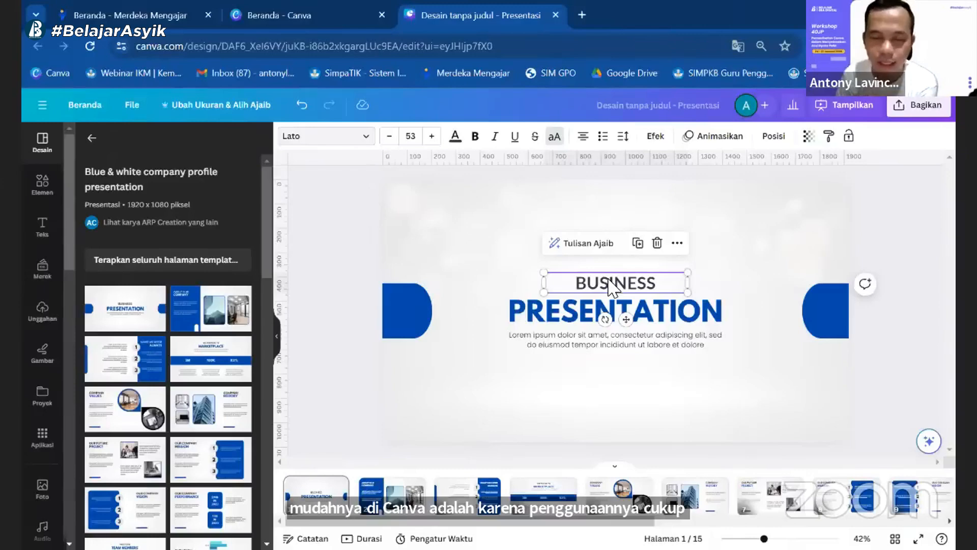
left_click_drag(612, 288, 616, 234)
double_click(616, 234)
type("A")
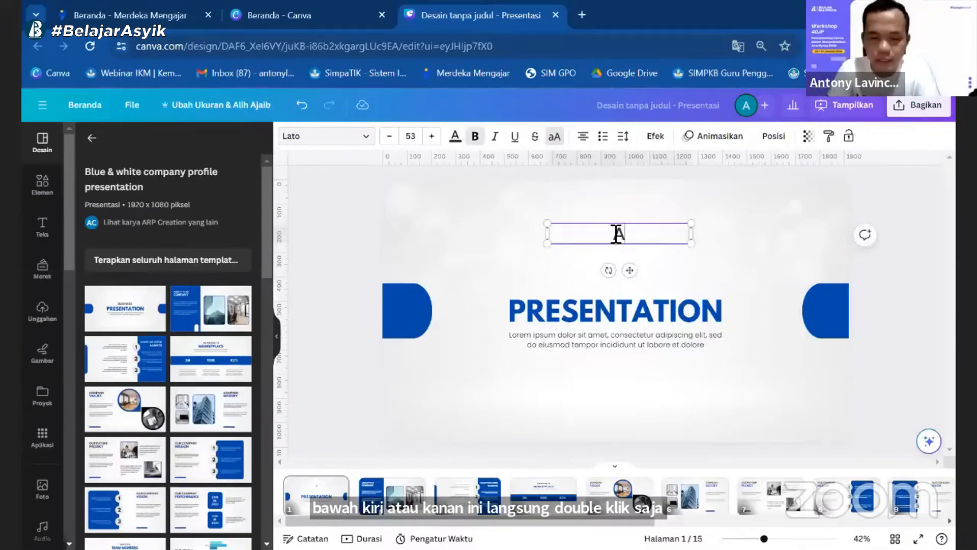
type("KSI NYATA PMM")
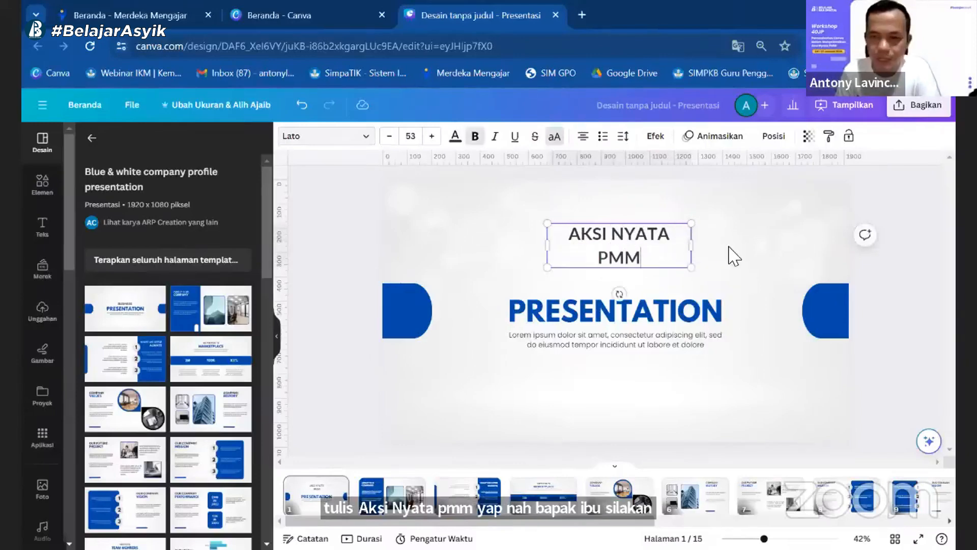
left_click_drag(659, 240, 638, 238)
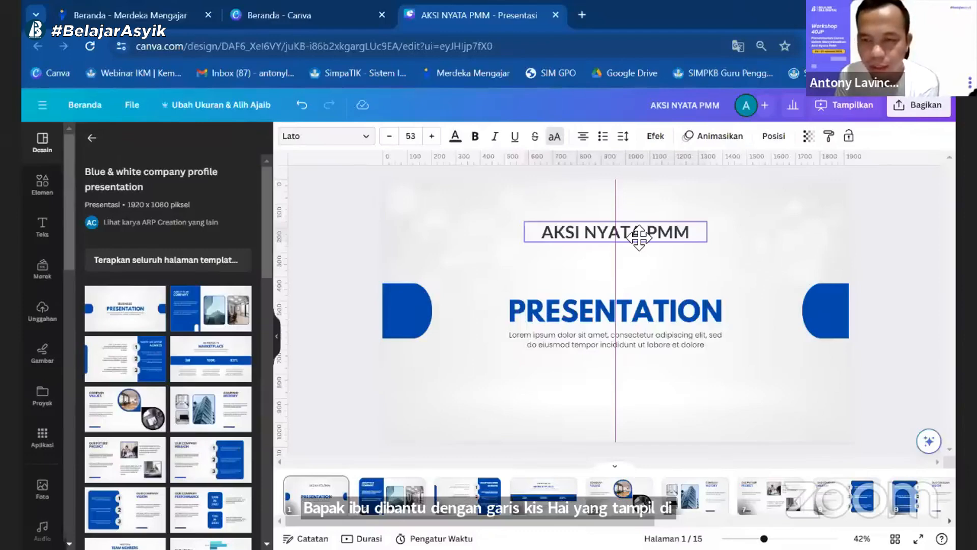
left_click_drag(639, 238, 639, 237)
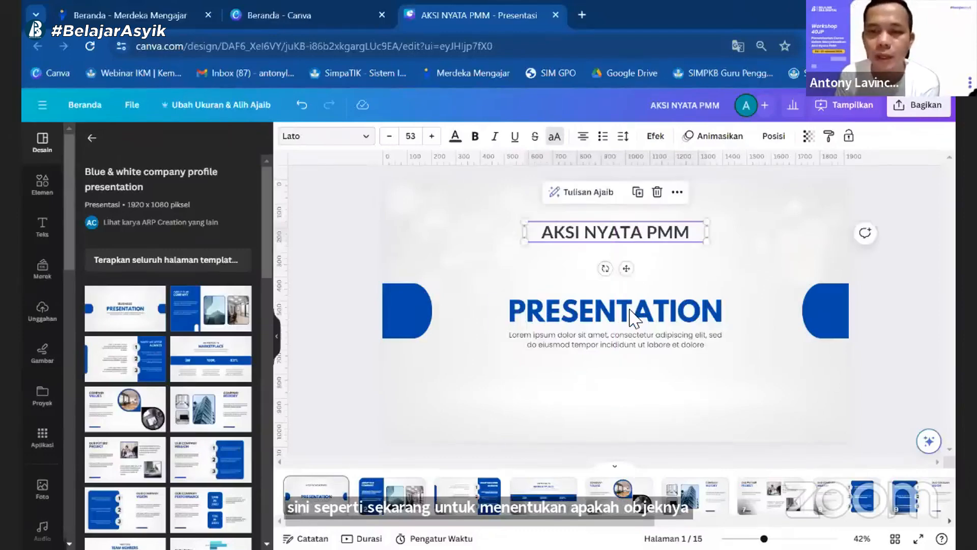
Step: Move the cover's PRESENTATION heading directly beneath "AKSI NYATA PMM" and change its text to "DISIPLIN POSITIF"
left_click_drag(634, 313, 635, 262)
double_click(636, 262)
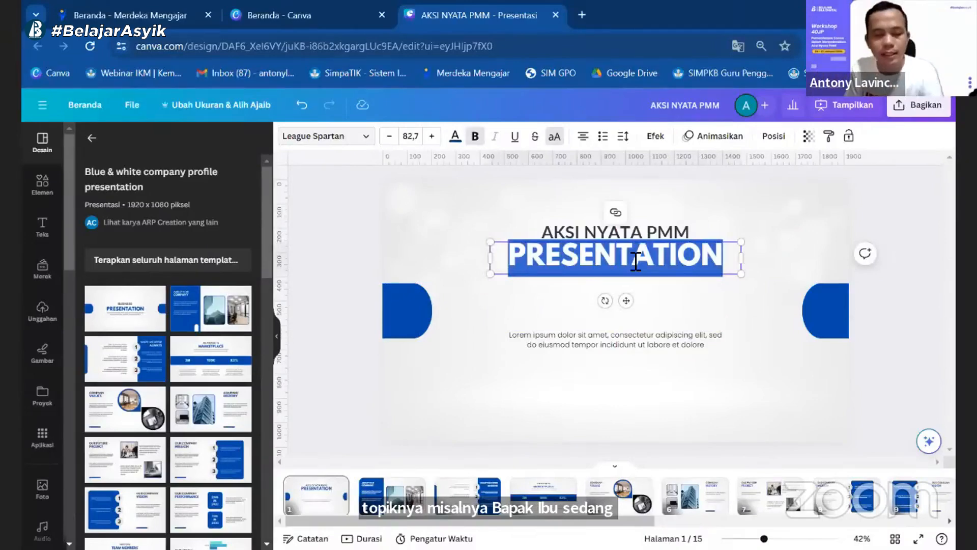
type("DISIP")
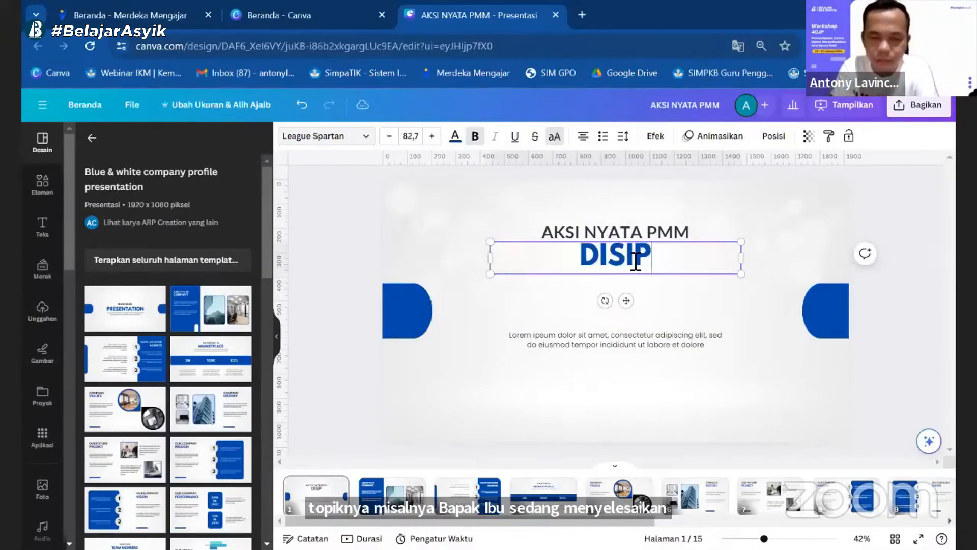
type("LIN POSITIF")
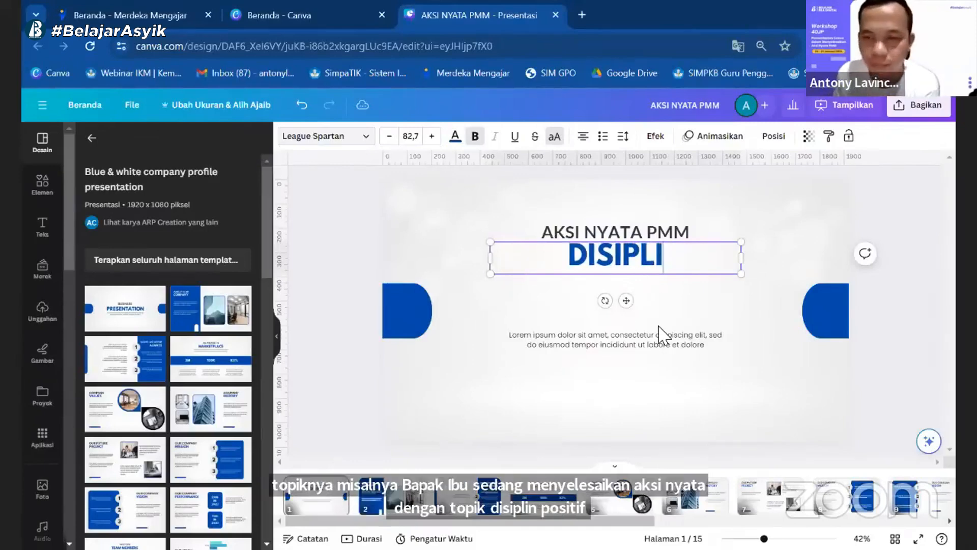
left_click(656, 336)
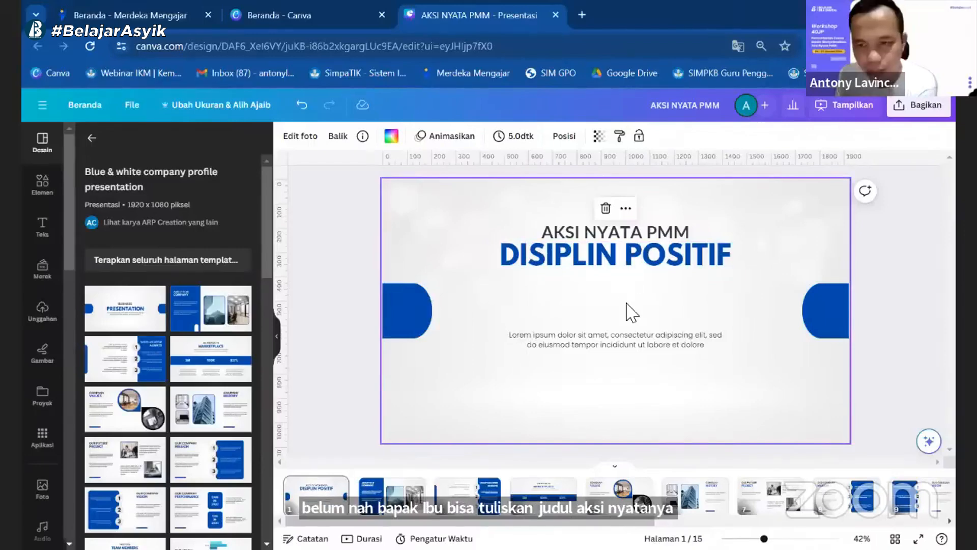
Step: Duplicate the DISIPLIN POSITIF heading, place the copy beneath the original, and delete the copy
left_click(636, 255)
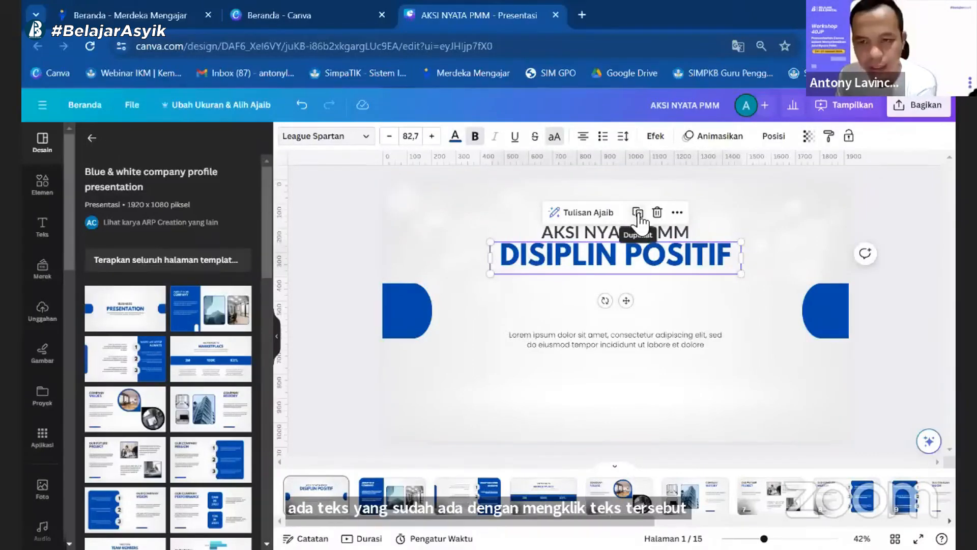
left_click(638, 214)
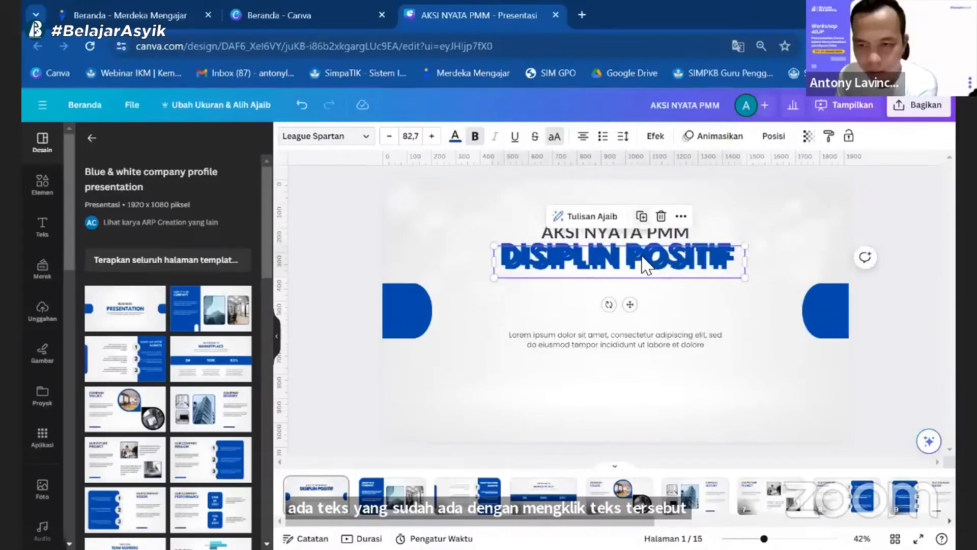
left_click_drag(633, 304, 646, 292)
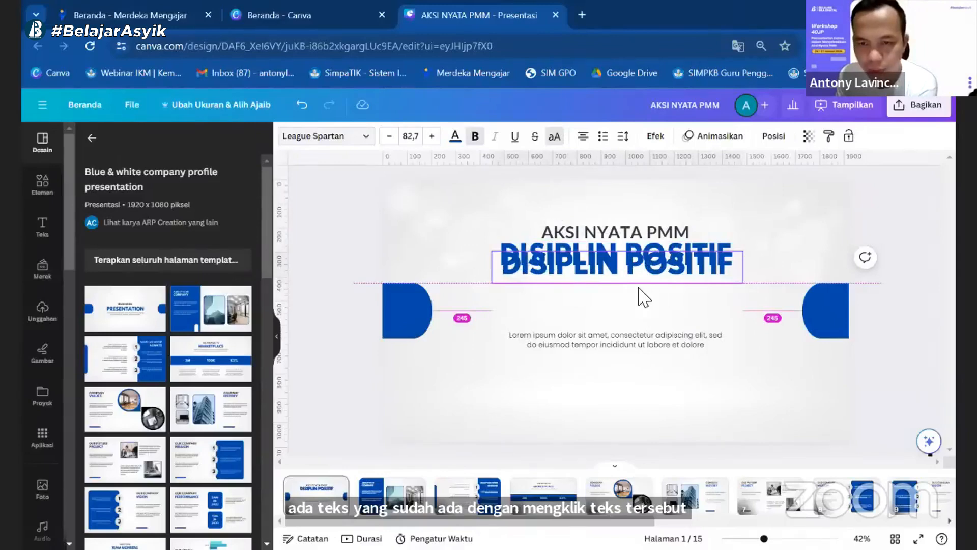
left_click_drag(660, 254, 660, 288)
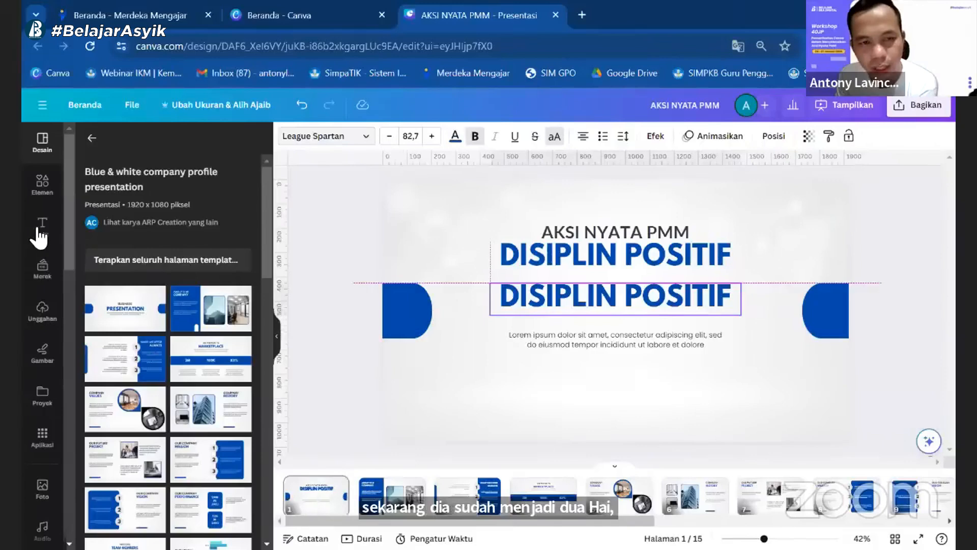
key("Delete")
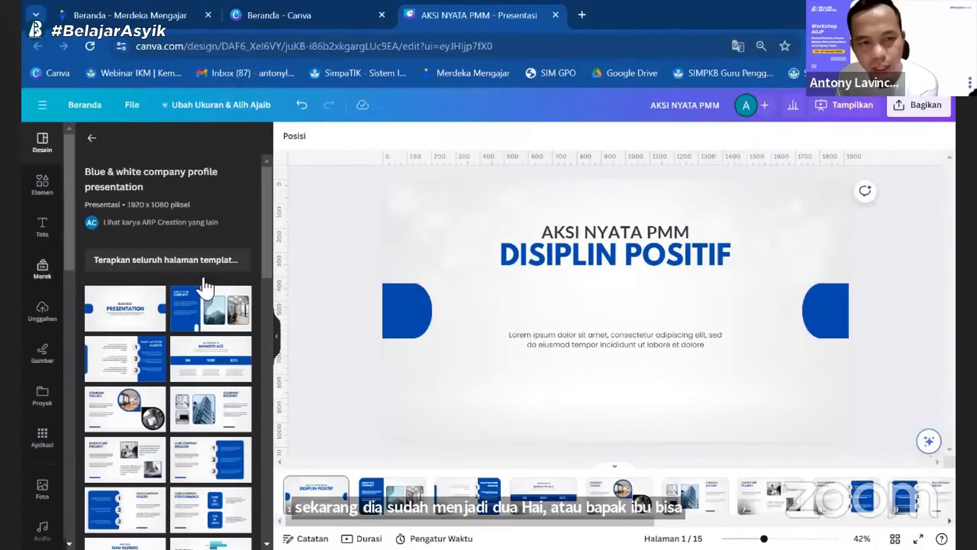
Step: Add a subheading reading "Segitiga Restitusi" to the cover and place it centred beneath the DISIPLIN POSITIF heading
left_click(42, 226)
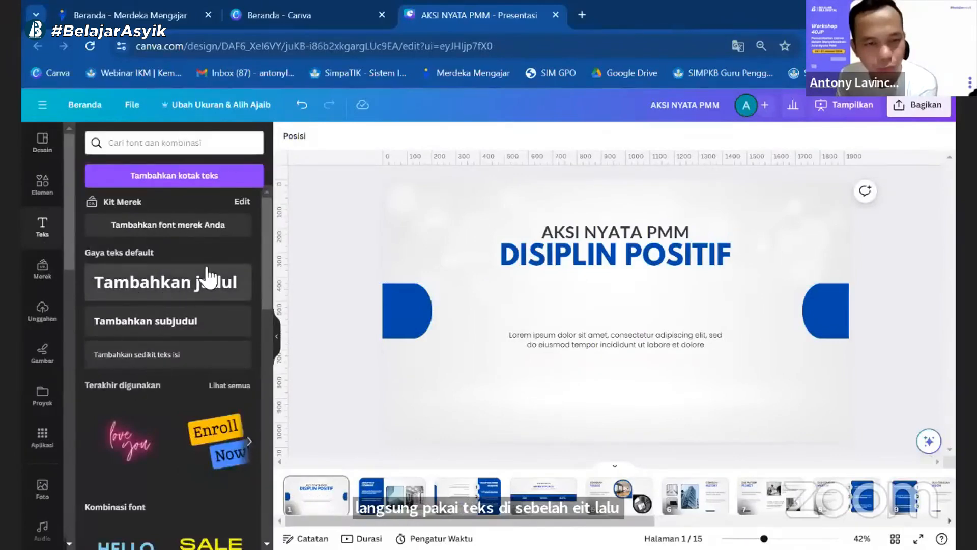
left_click(167, 331)
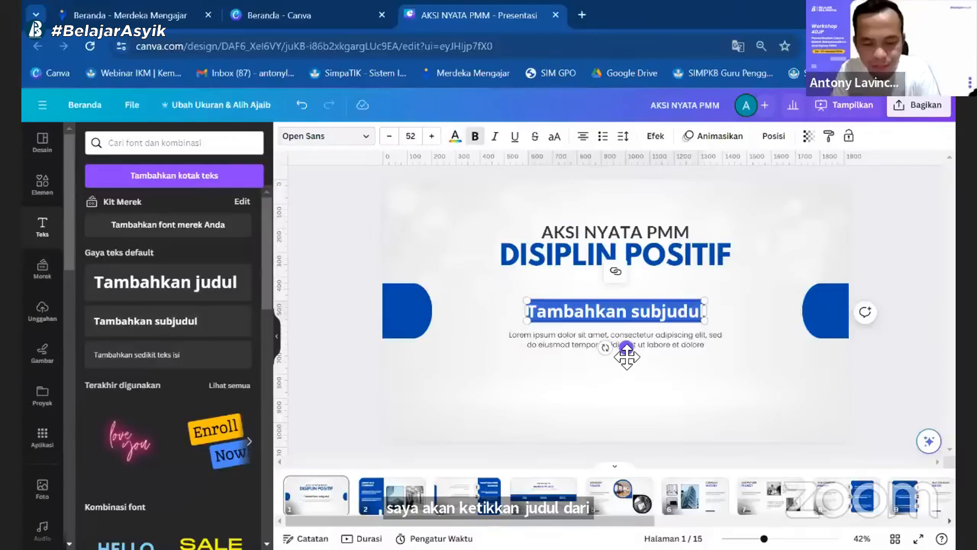
type("Segitiga")
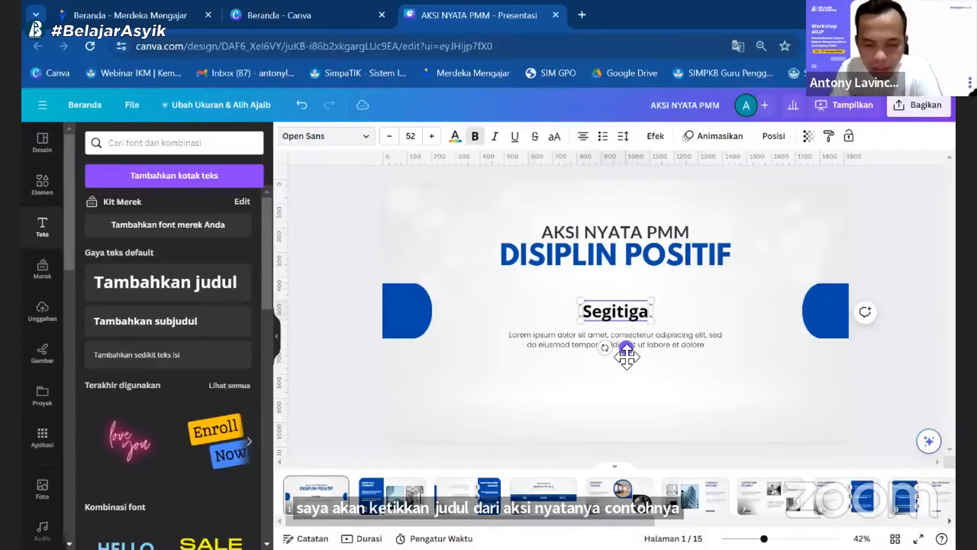
type(" Restitusi")
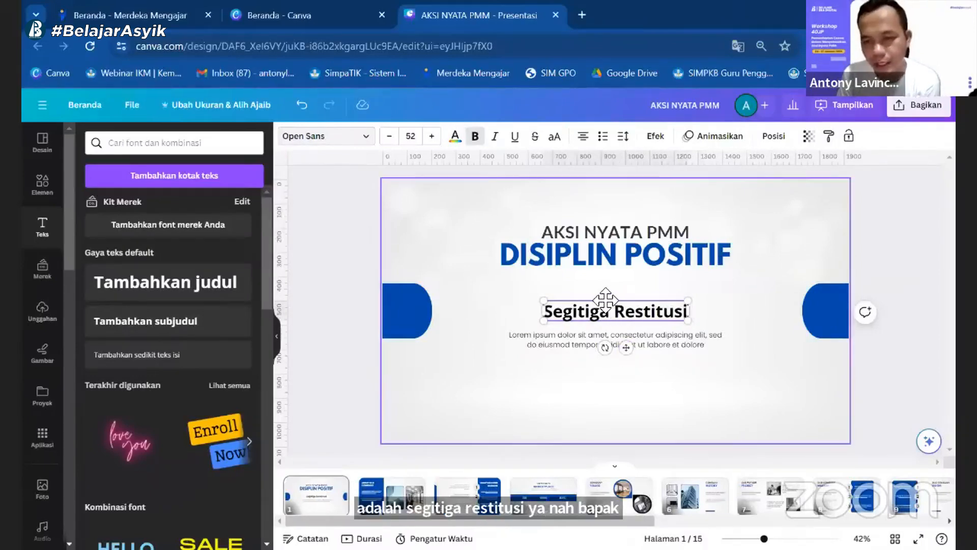
left_click_drag(600, 300, 601, 291)
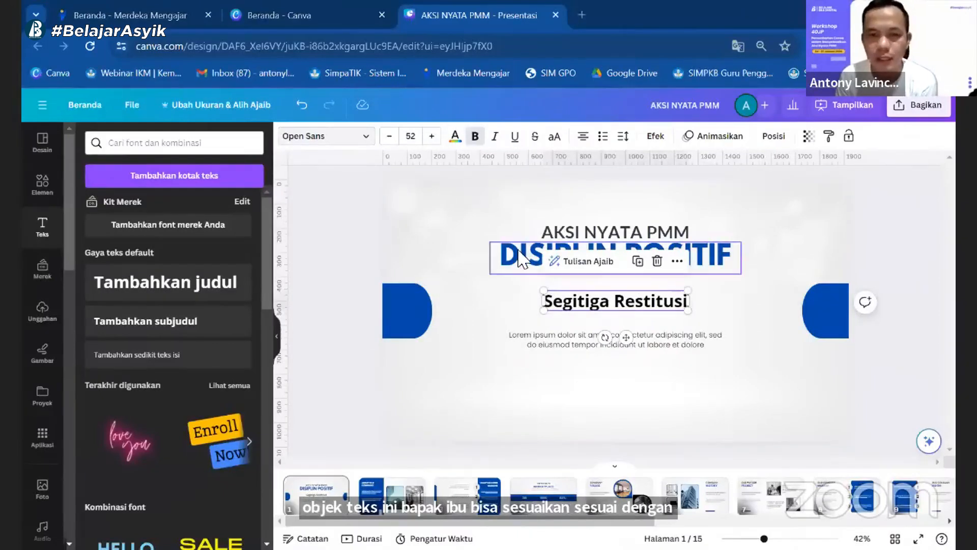
Step: Change the "Segitiga Restitusi" subheading's font to Great Vibes and move it up close to the DISIPLIN POSITIF heading
left_click(367, 139)
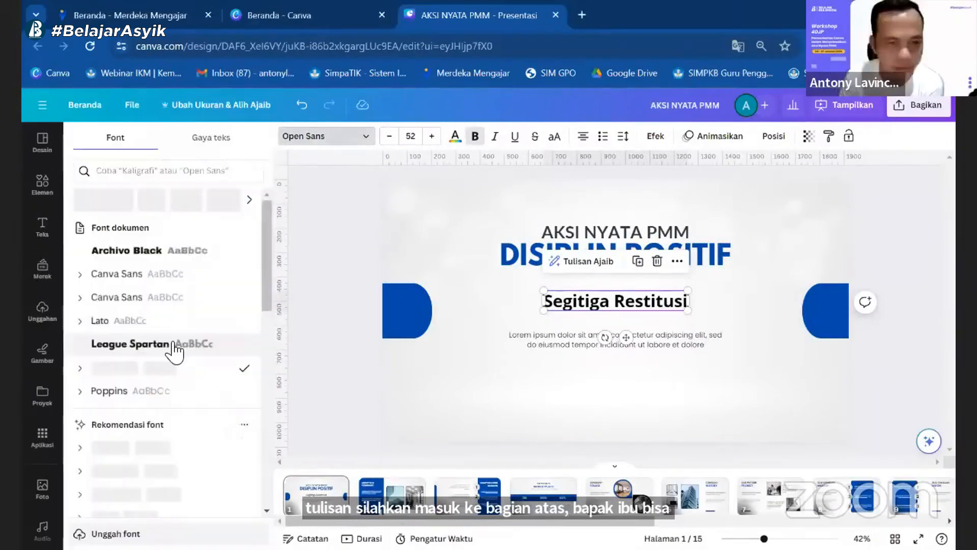
scroll(173, 351, "down", 3)
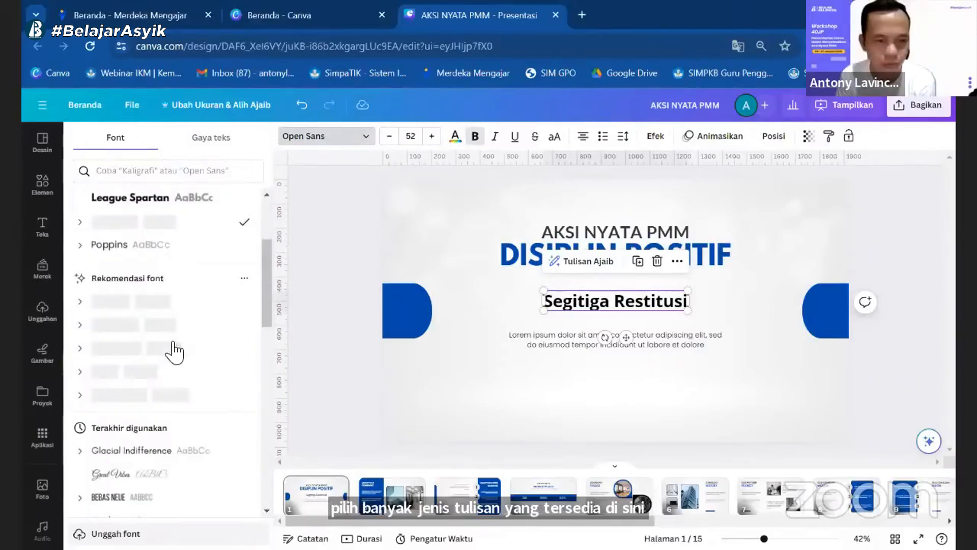
left_click(131, 474)
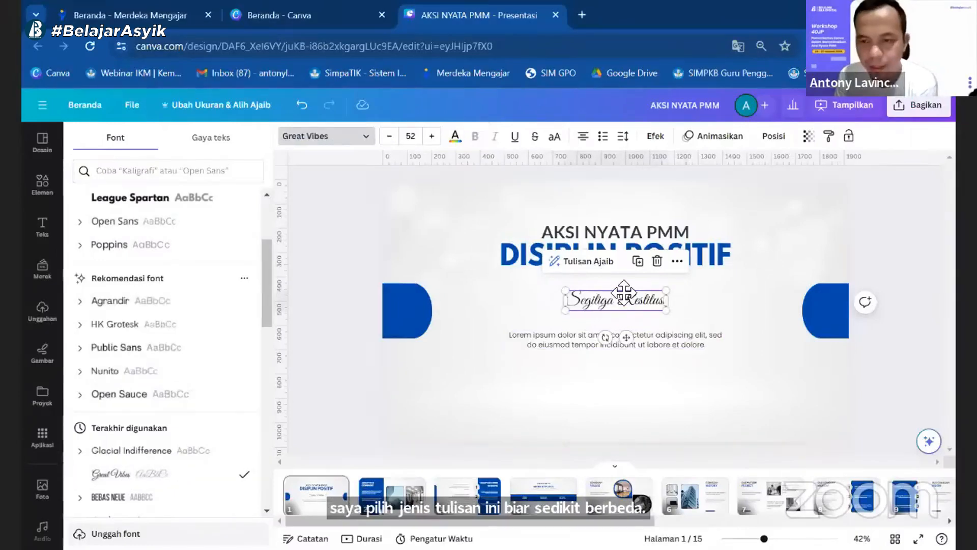
left_click_drag(619, 299, 633, 287)
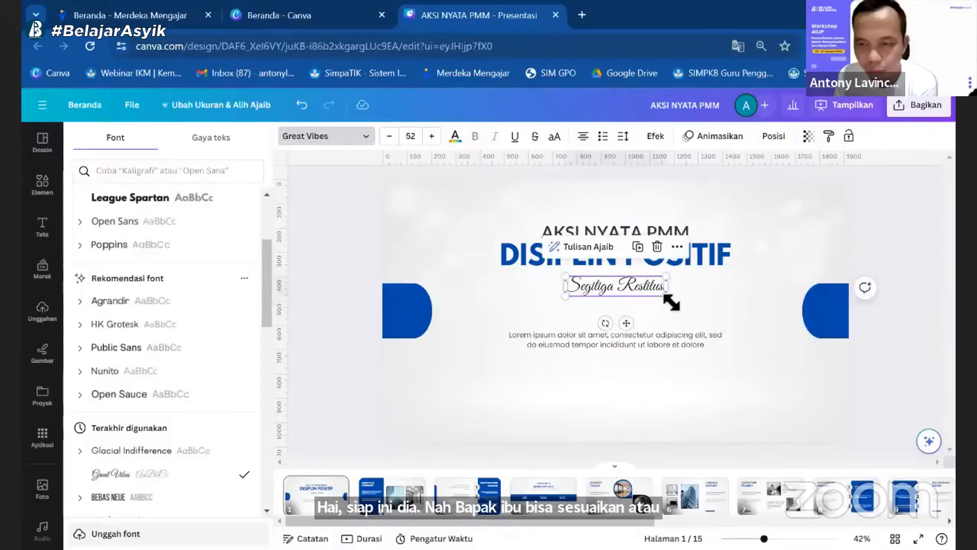
Step: Set the "Segitiga Restitusi" font size to 70 and reposition it between the heading and the placeholder paragraph
left_click_drag(709, 321, 642, 307)
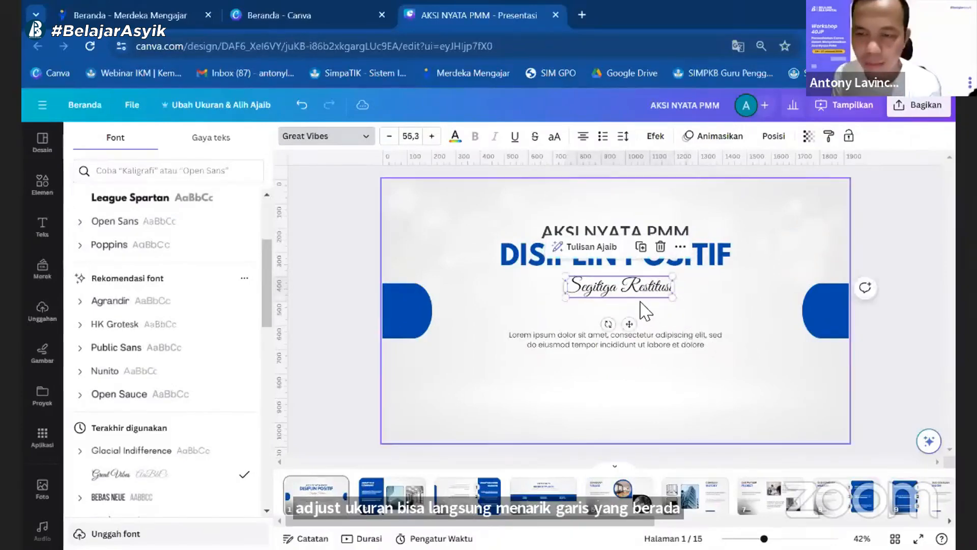
left_click(408, 138)
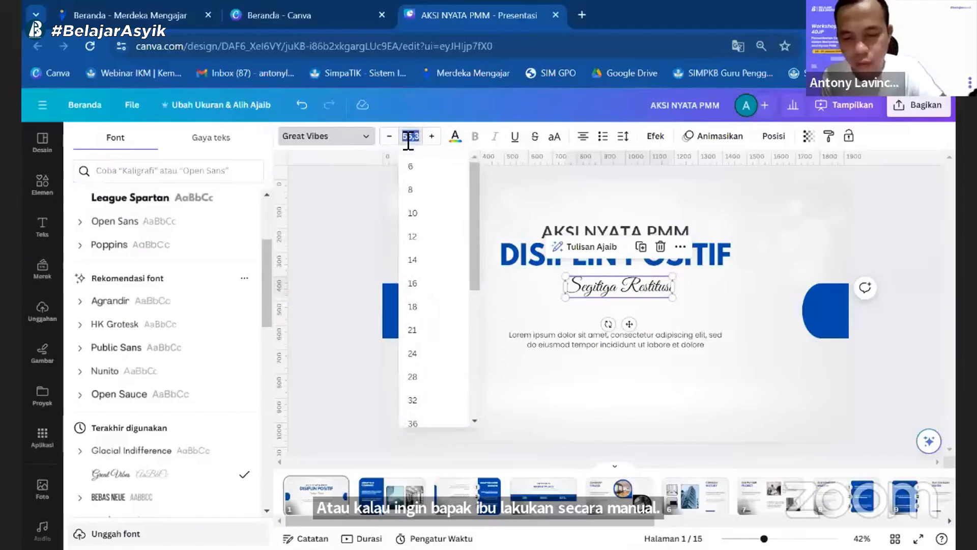
type("70")
key("Return")
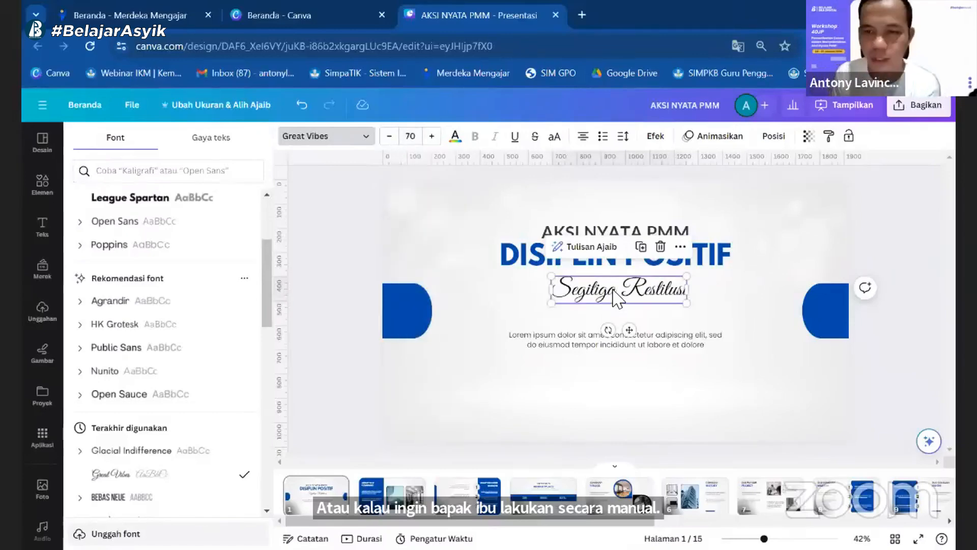
left_click_drag(614, 293, 613, 289)
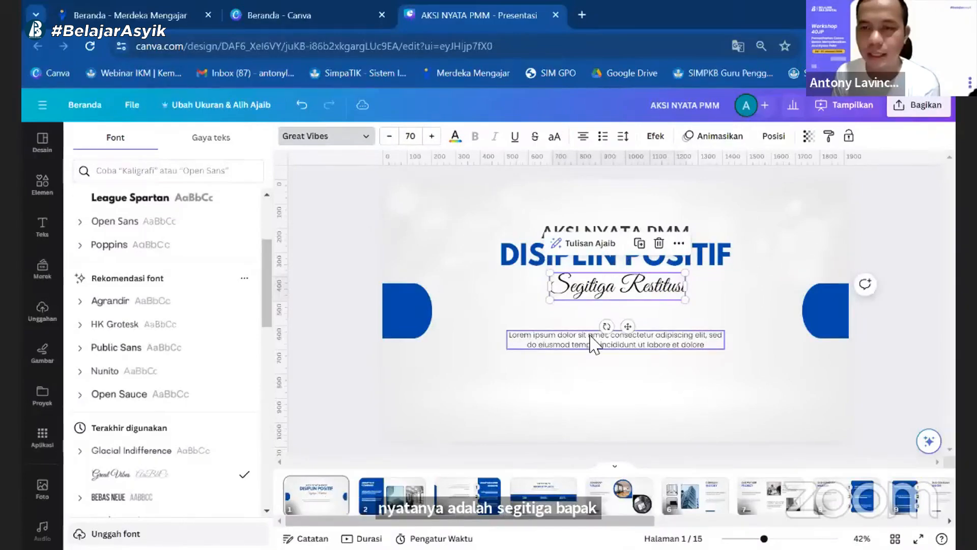
left_click_drag(590, 291, 591, 307)
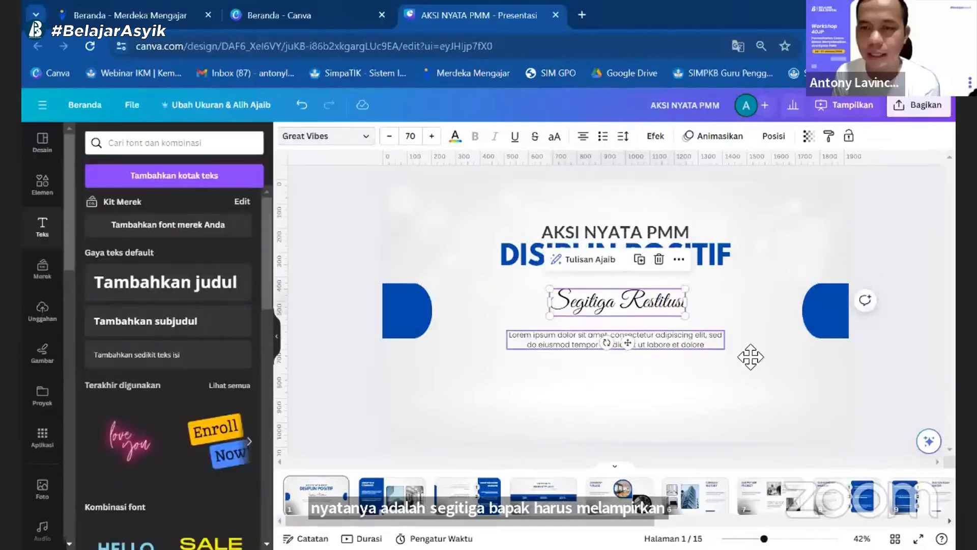
Step: Delete the cover's lorem ipsum paragraph and add a subheading in its place containing the teacher's full name
left_click_drag(654, 344, 654, 382)
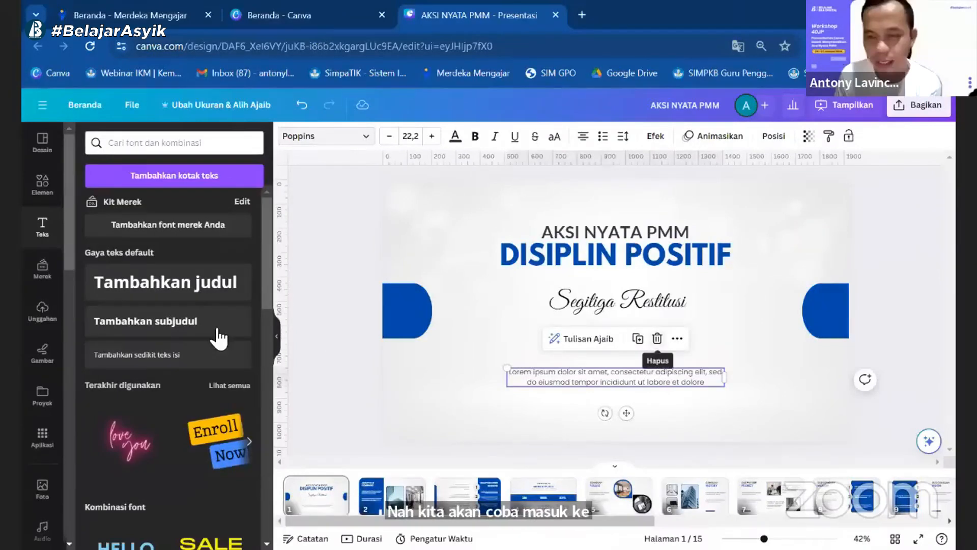
left_click(656, 338)
left_click(153, 321)
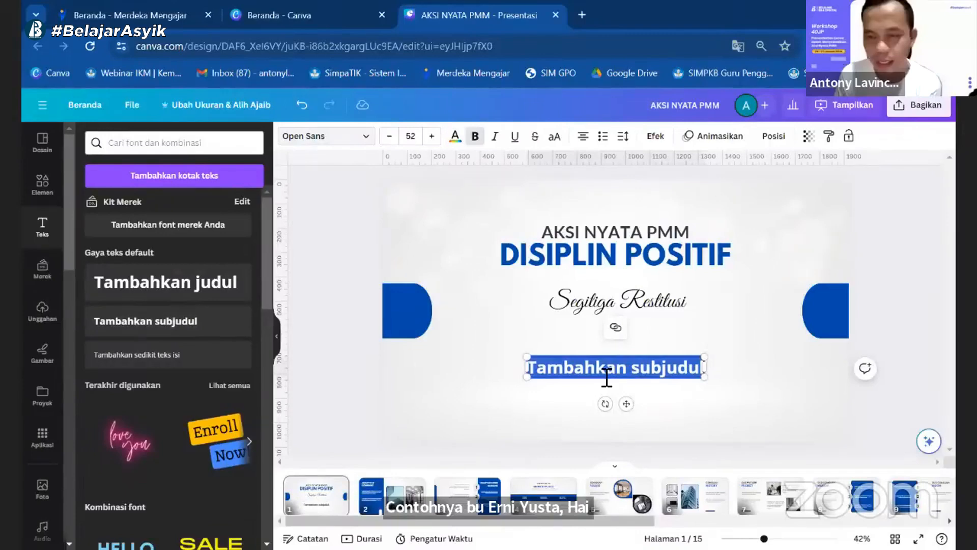
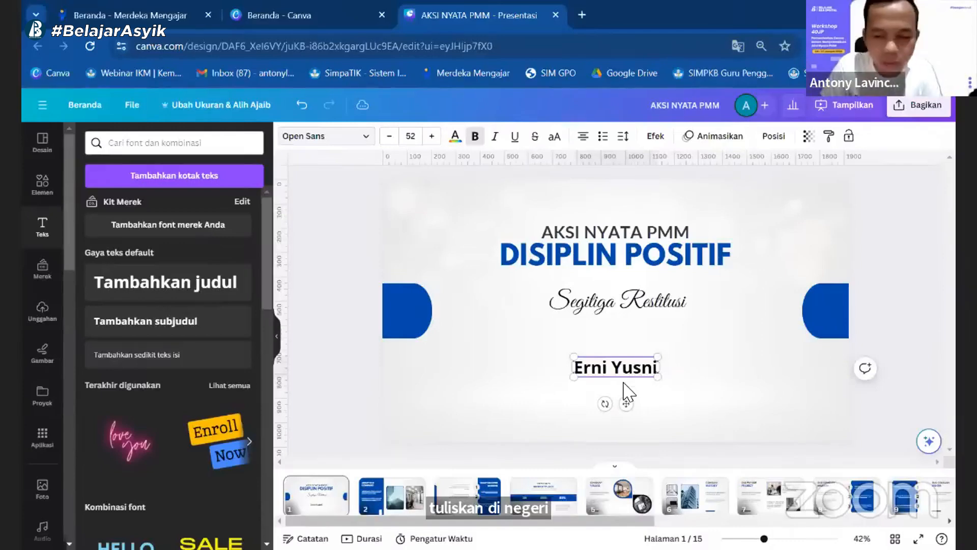
Step: Duplicate the name line directly beneath itself and replace the copy's text with "SDN ANYELIR 2"
left_click_drag(627, 368, 628, 387)
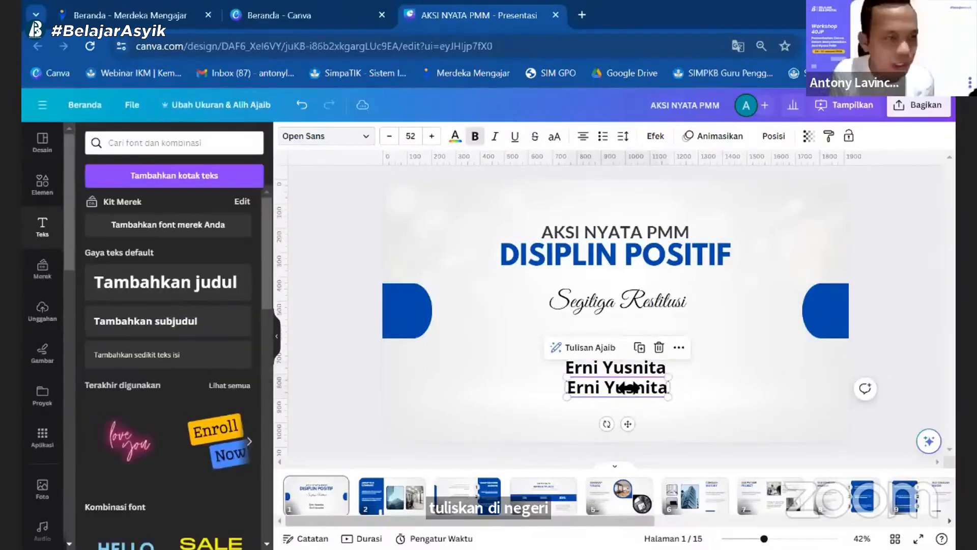
double_click(629, 387)
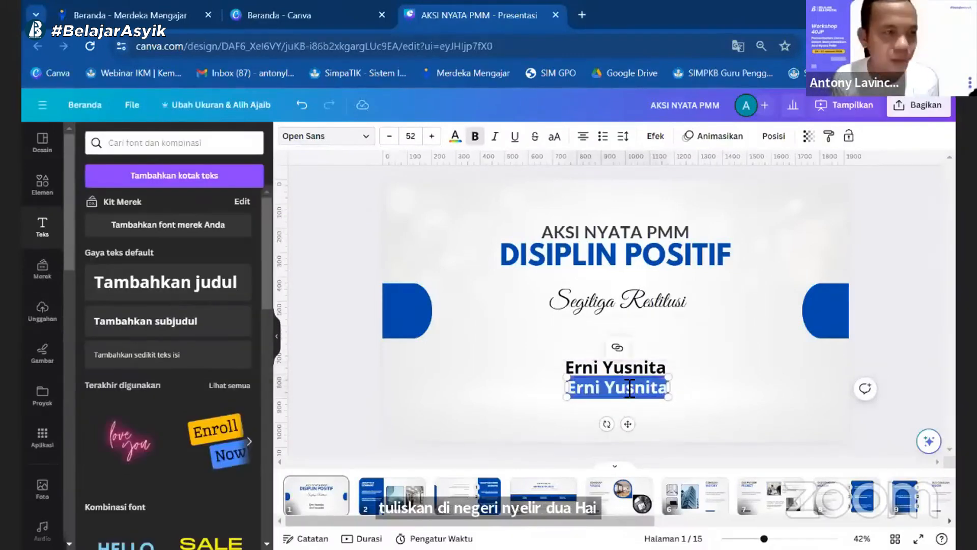
type("SDN ANYELIR 2")
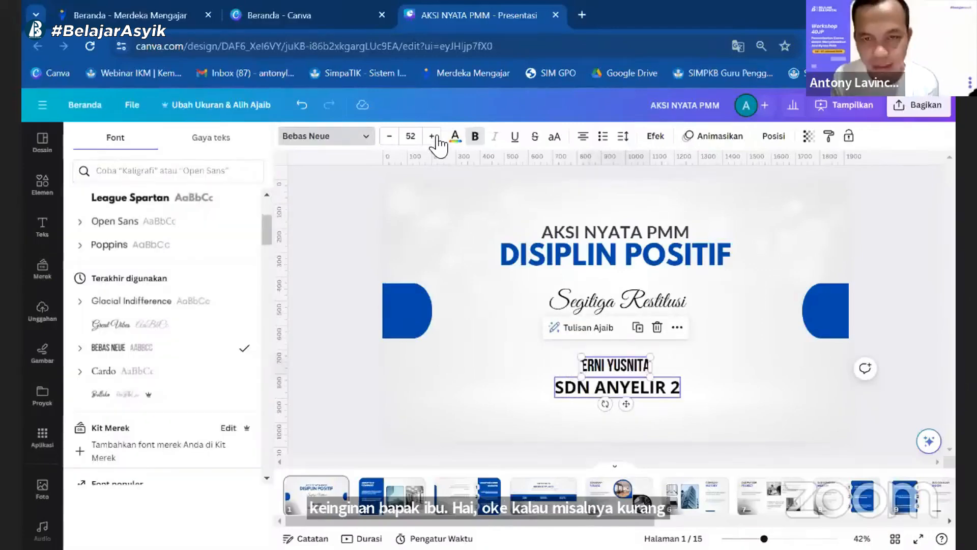
Step: Increase the name line's font size to about 60
left_click(435, 137)
left_click(435, 137)
left_click(436, 137)
left_click(435, 137)
left_click(435, 137)
left_click(436, 137)
left_click(435, 137)
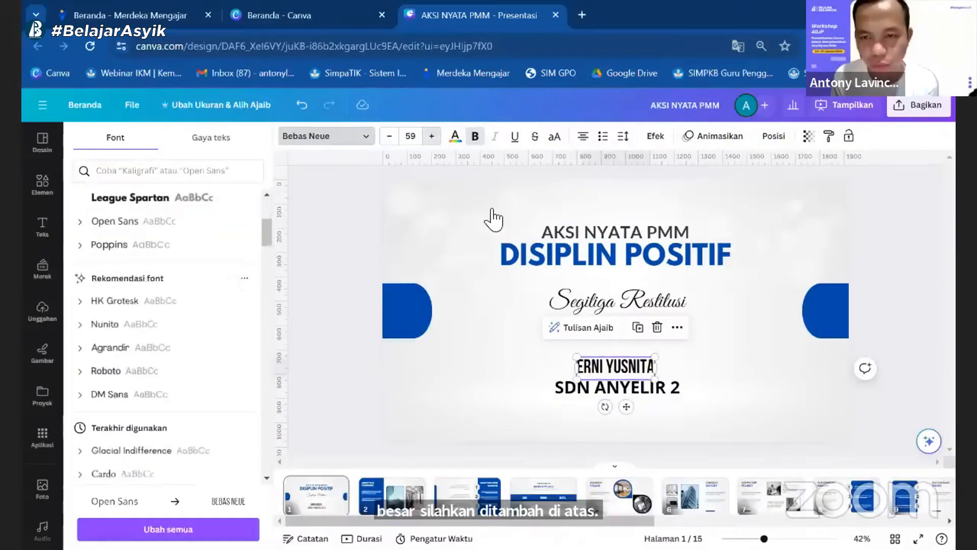
Step: Select the "SDN ANYELIR 2" line and find a font for it among the document fonts
left_click(619, 390)
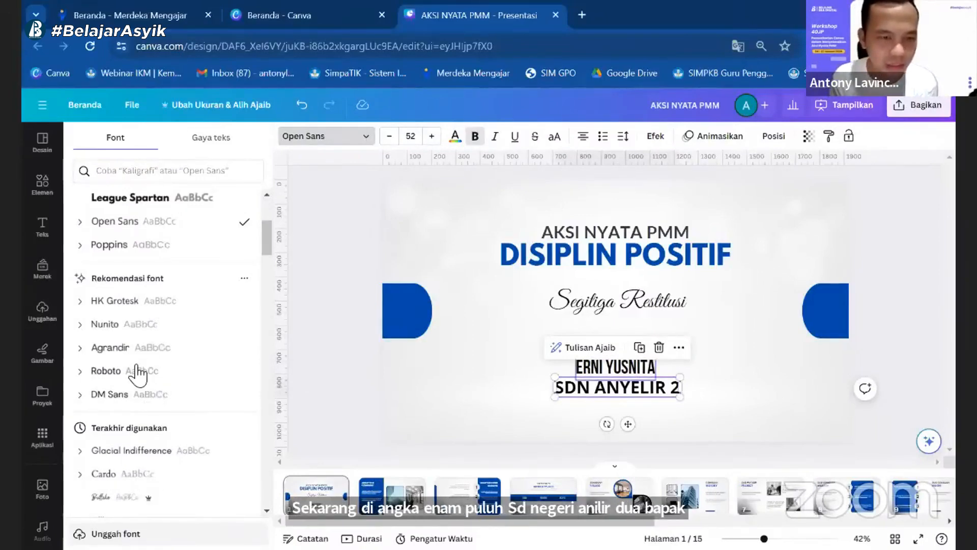
scroll(155, 305, "up", 4)
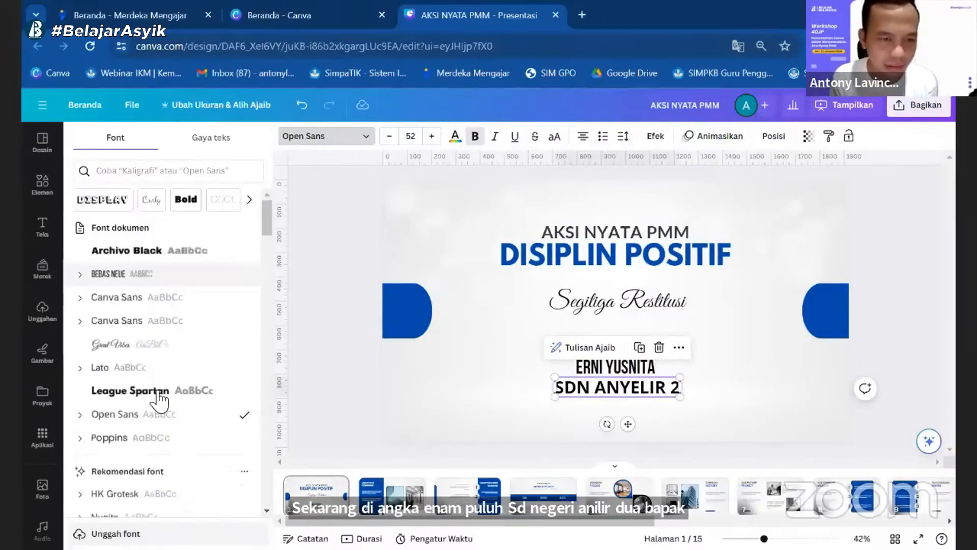
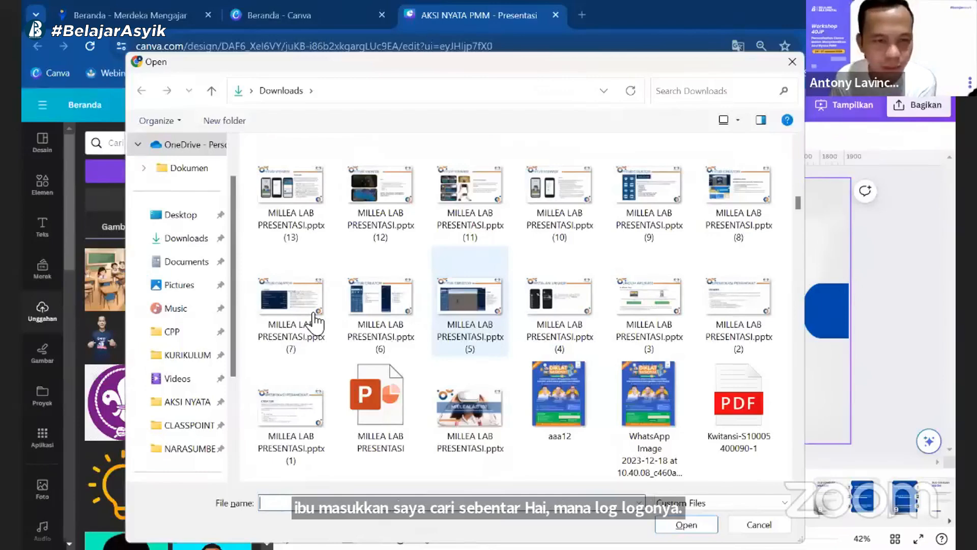
Step: Add the Merdeka Belajar logo from the uploads to the cover and shrink it into the slide's upper-left corner
scroll(312, 317, "down", 5)
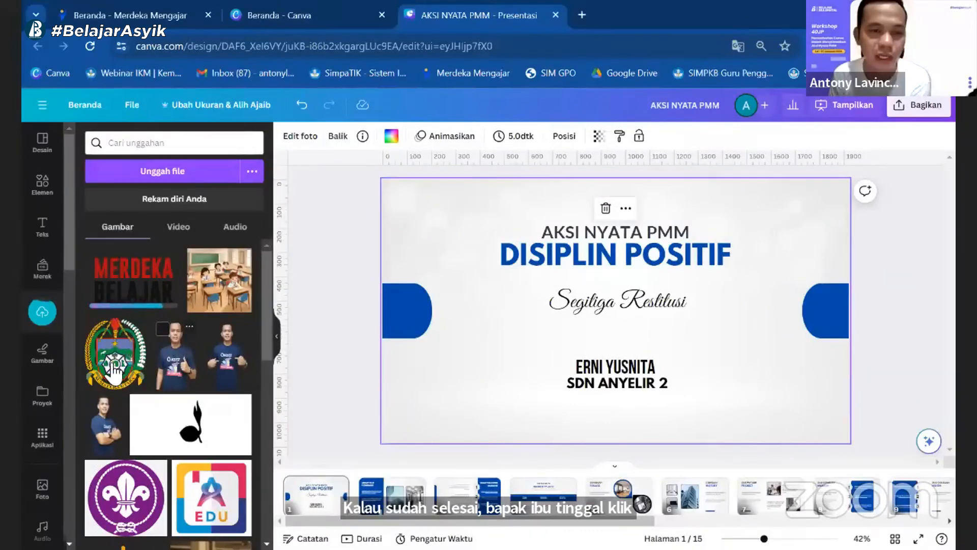
left_click(130, 294)
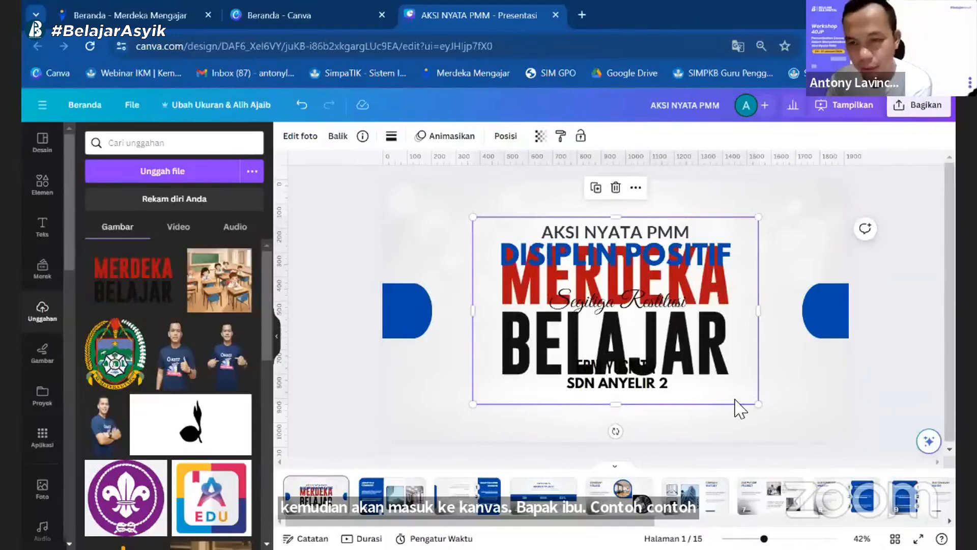
left_click_drag(759, 407, 449, 274)
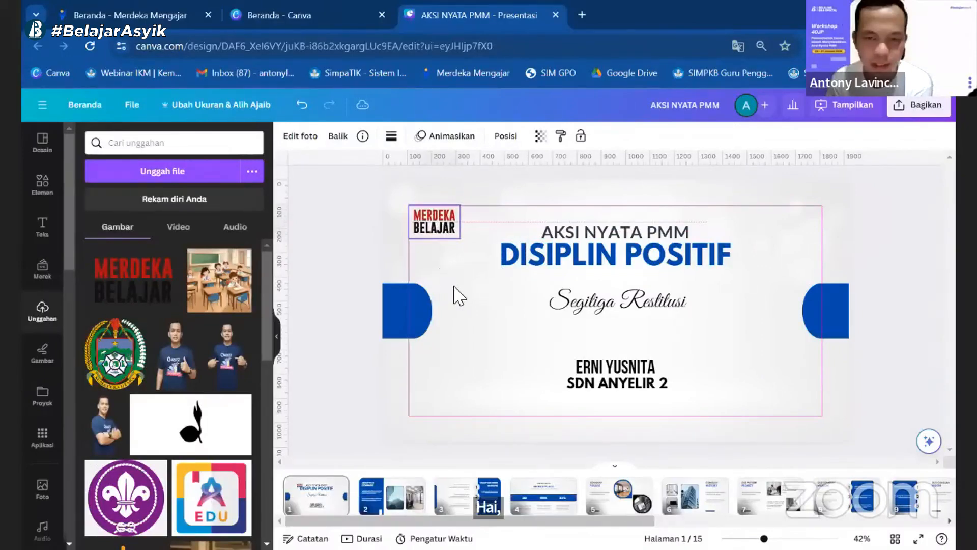
left_click(453, 293)
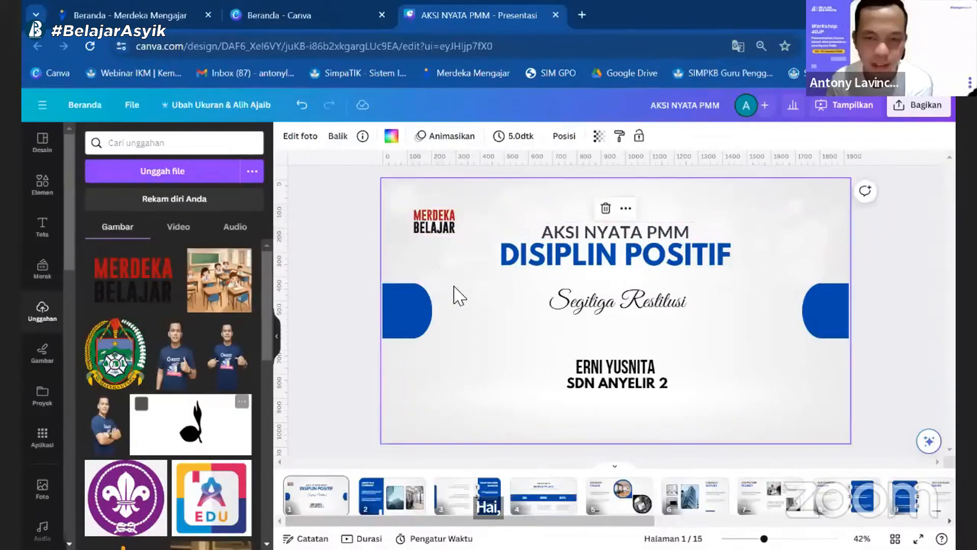
Step: Add the green crest logo to the cover and place it small directly beneath the Merdeka Belajar logo
left_click(125, 357)
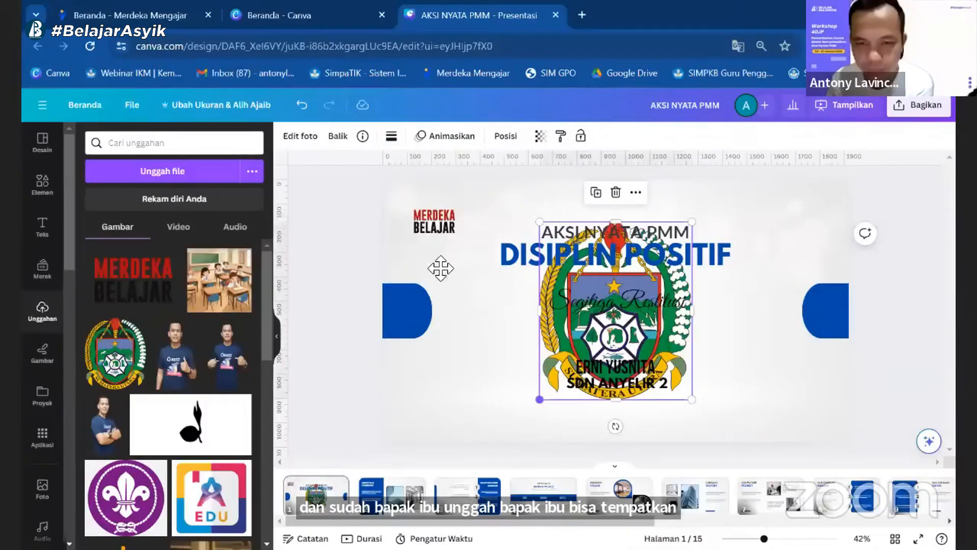
left_click(500, 354)
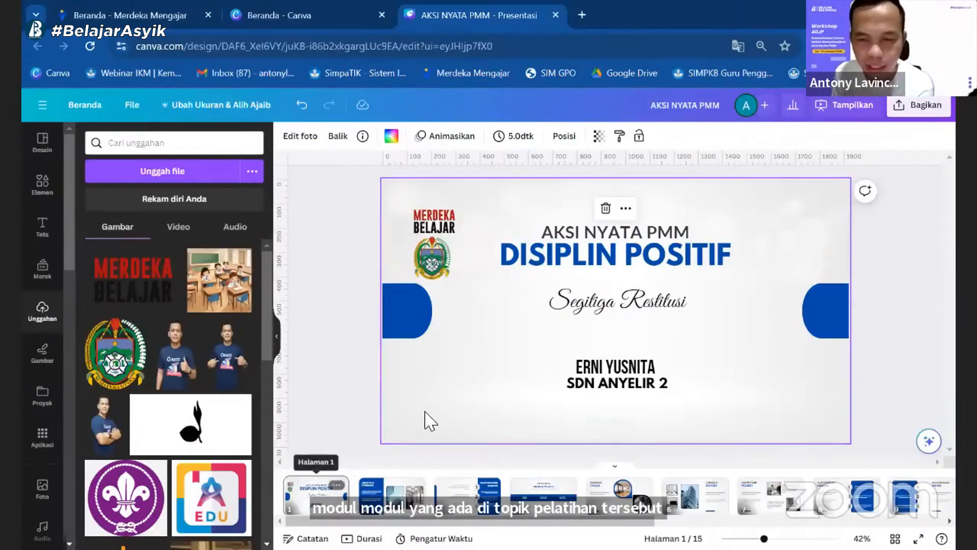
left_click(316, 501)
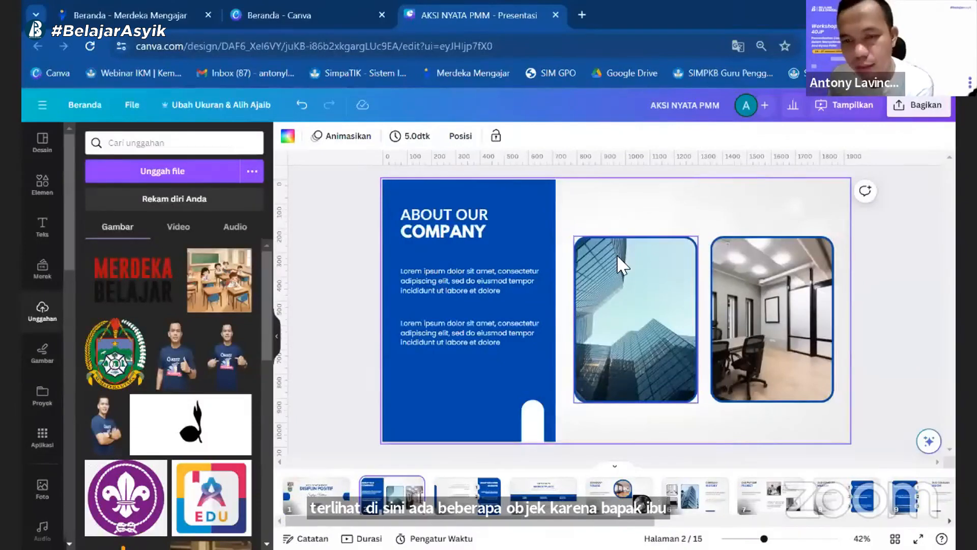
Step: Delete the two office photos on page 2 together with their frames
left_click(628, 227)
mouse_move(636, 209)
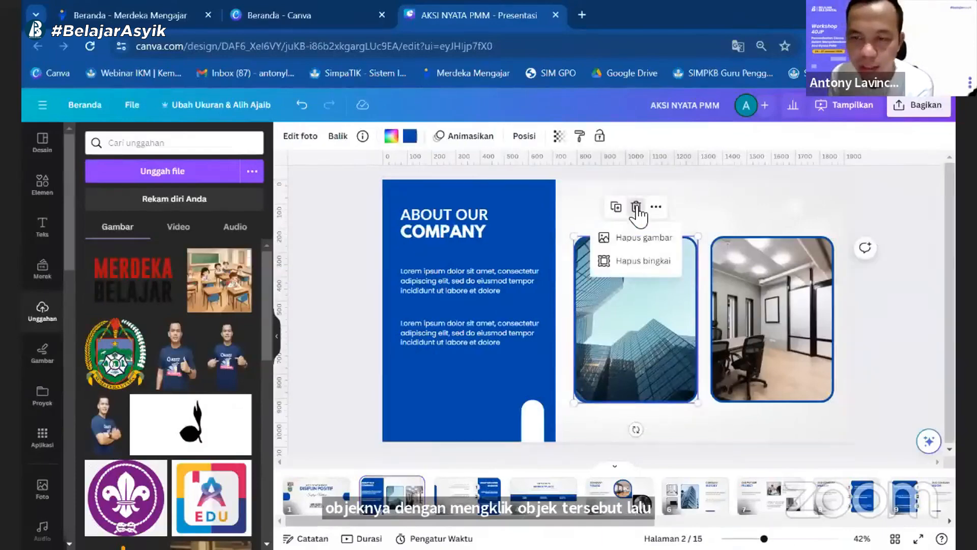
left_click(652, 262)
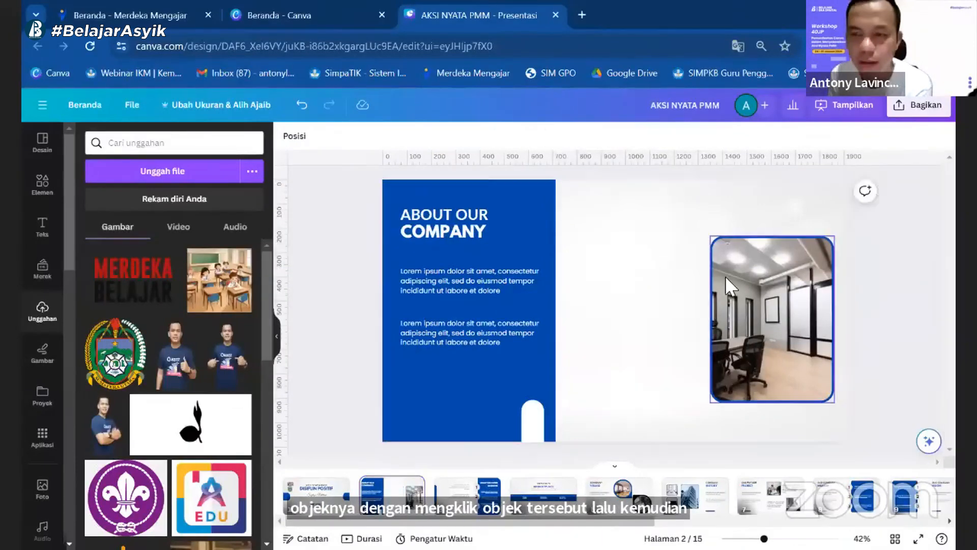
left_click(771, 242)
mouse_move(772, 206)
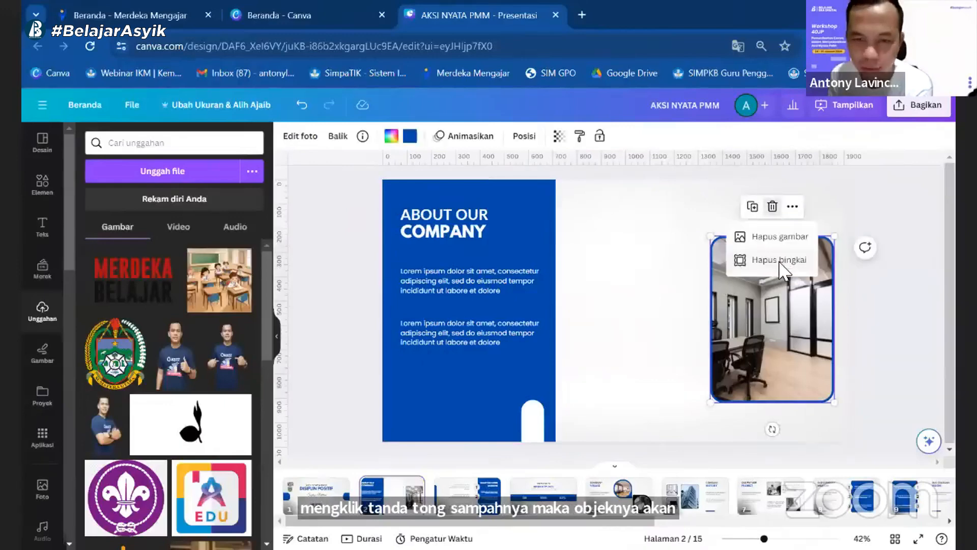
left_click(781, 261)
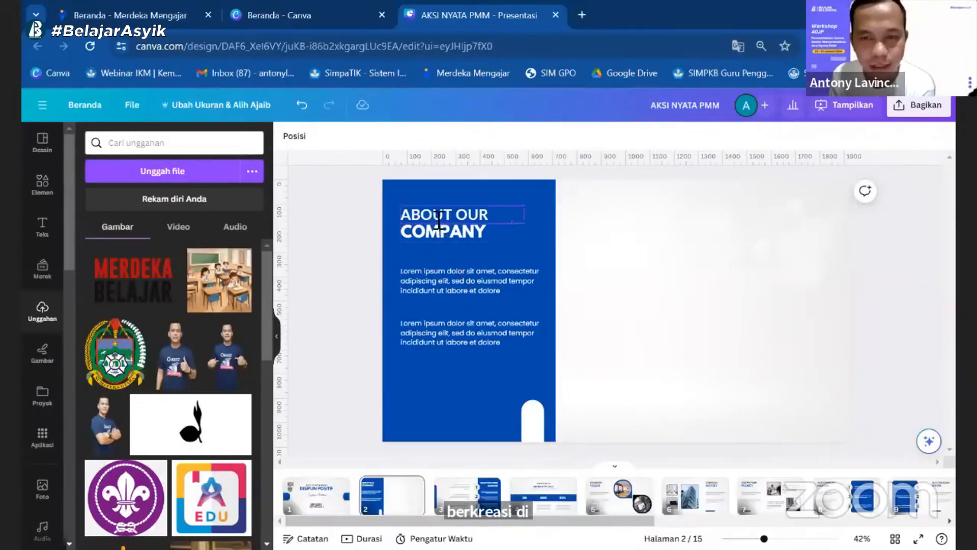
Step: Replace page 2's "ABOUT OUR COMPANY" heading with "WAWASAN" on the first line and "BARU" on the second
left_click(455, 229)
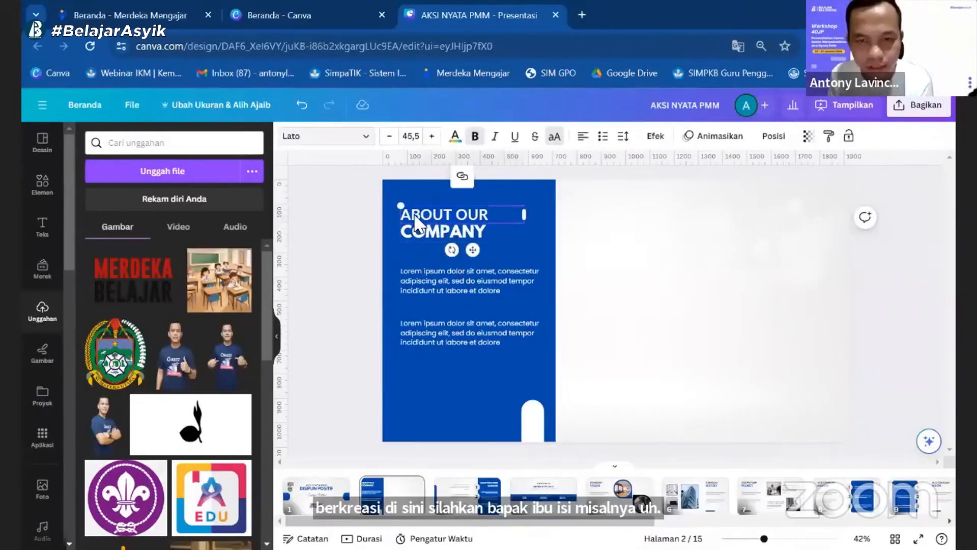
left_click(417, 233)
left_click(417, 233)
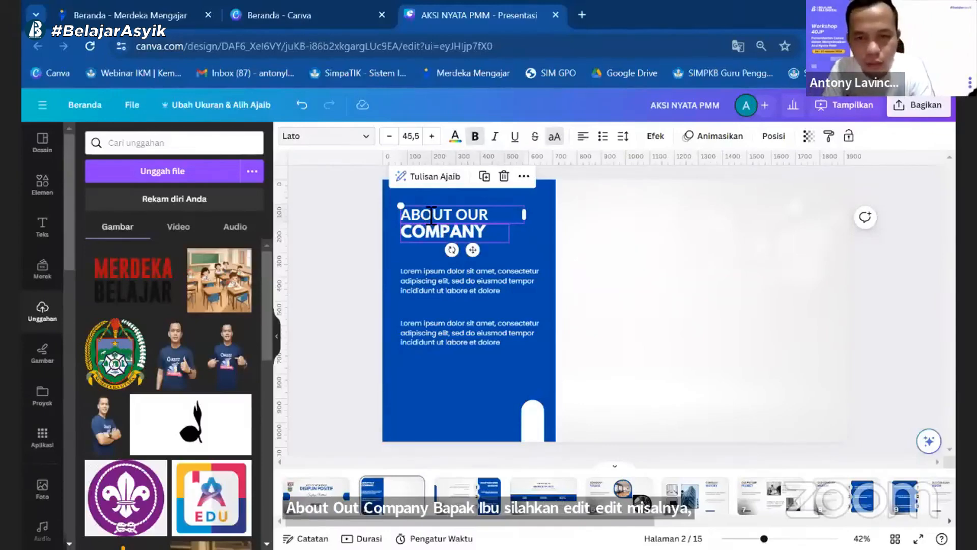
double_click(431, 216)
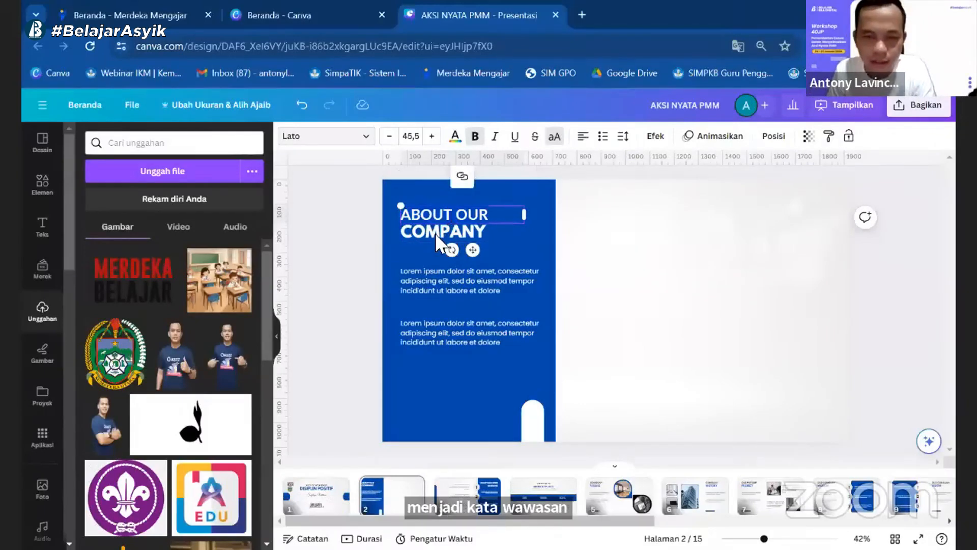
type("WAWASAN")
double_click(440, 233)
type("BARU")
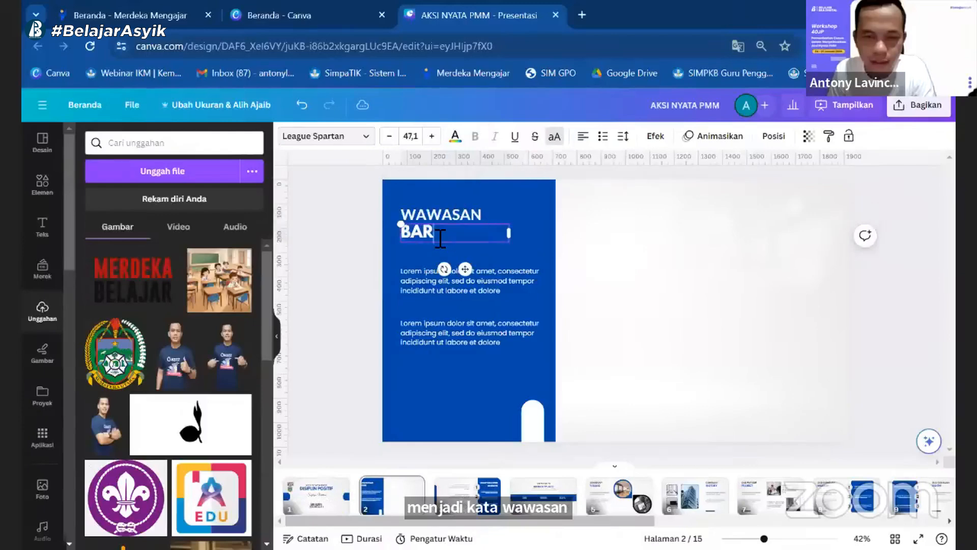
Step: Colour page 2's first lorem ipsum paragraph black (#000000) and move it onto the white area beside the blue block
left_click(413, 277)
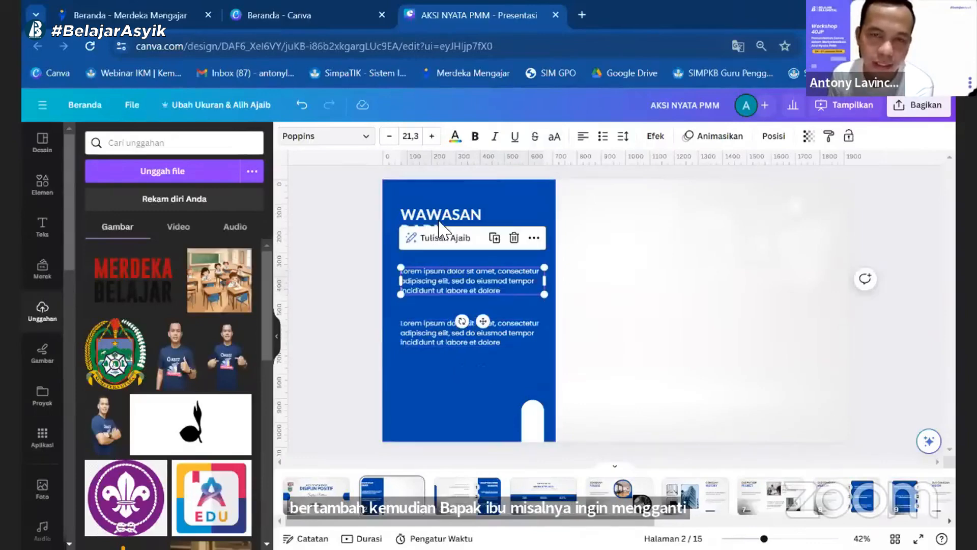
left_click(456, 145)
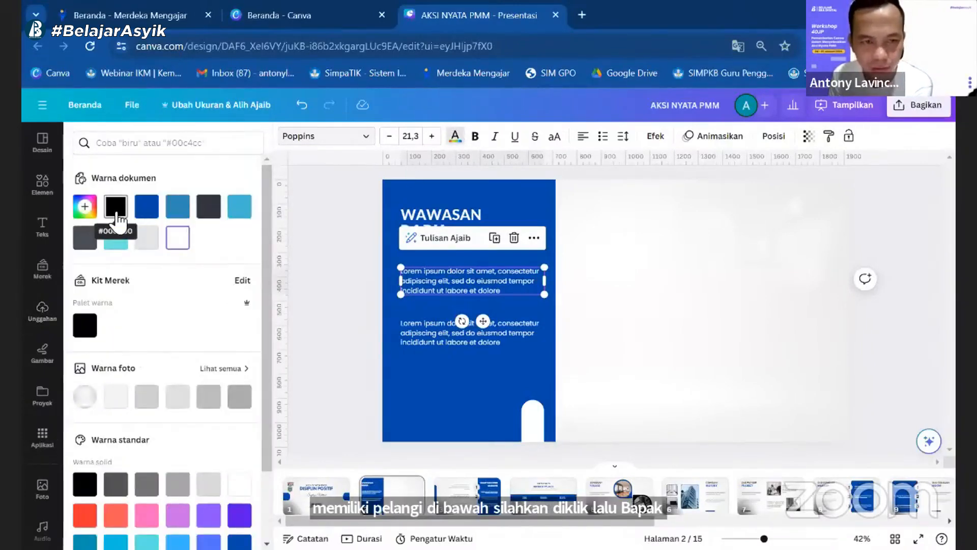
left_click(116, 219)
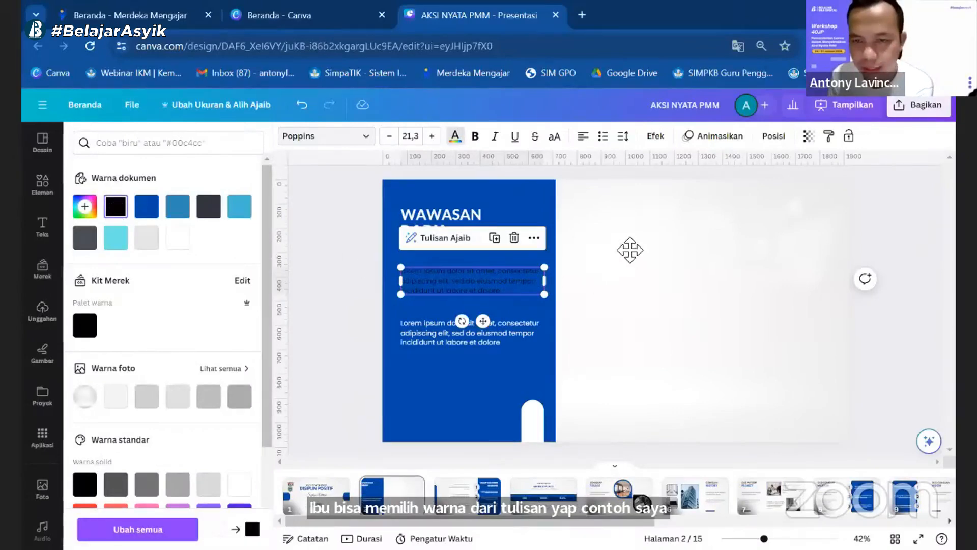
left_click_drag(698, 257, 723, 248)
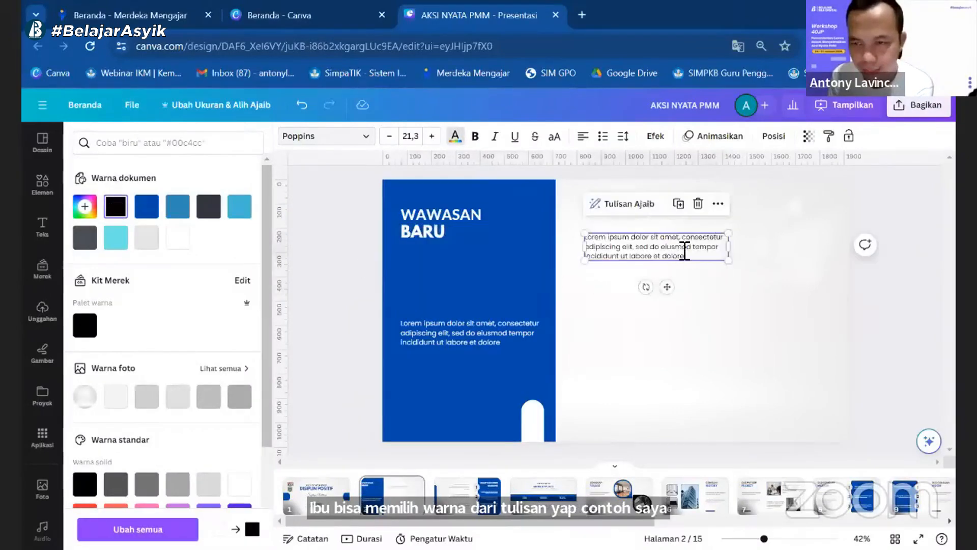
double_click(685, 251)
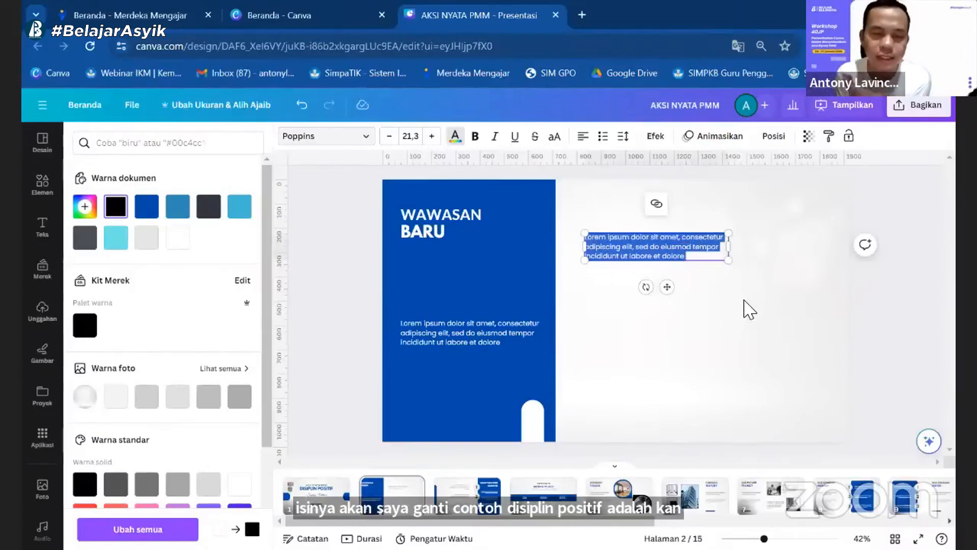
left_click(748, 308)
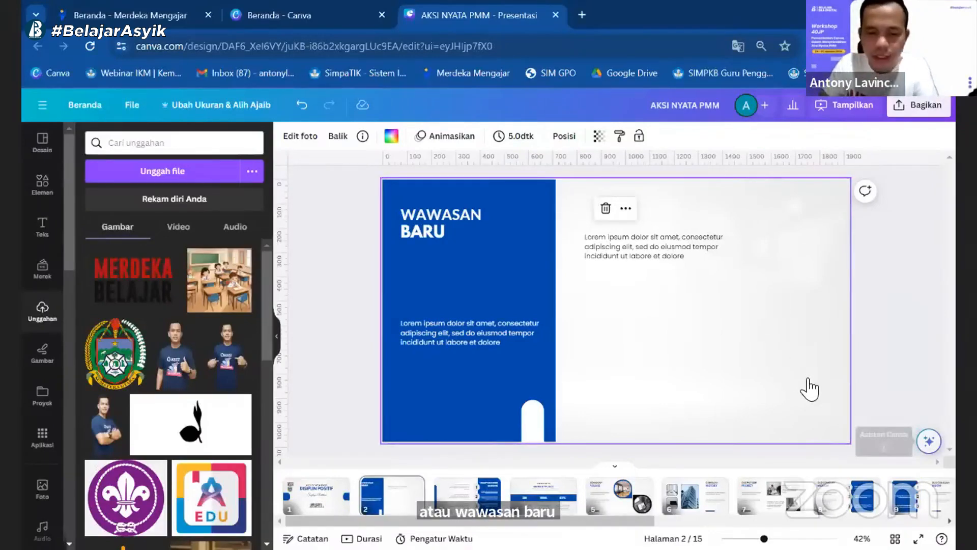
Step: Generate a paragraph with Tulisan Ajaib from the prompt "disiplin positif adalah" and shrink it to font size 26.5 on page 2's white area
key("alt+shift+m")
type("disiplin po")
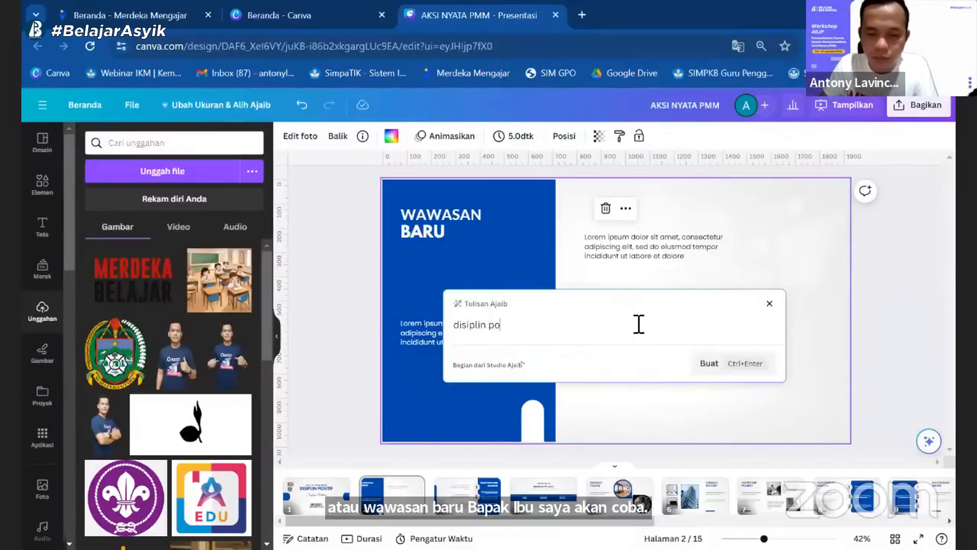
type("sitif adalah")
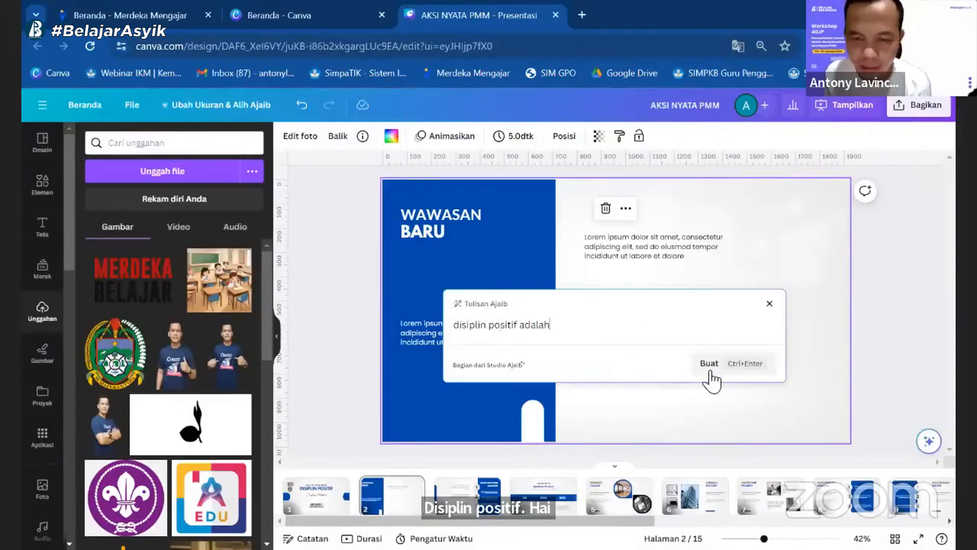
key("Return")
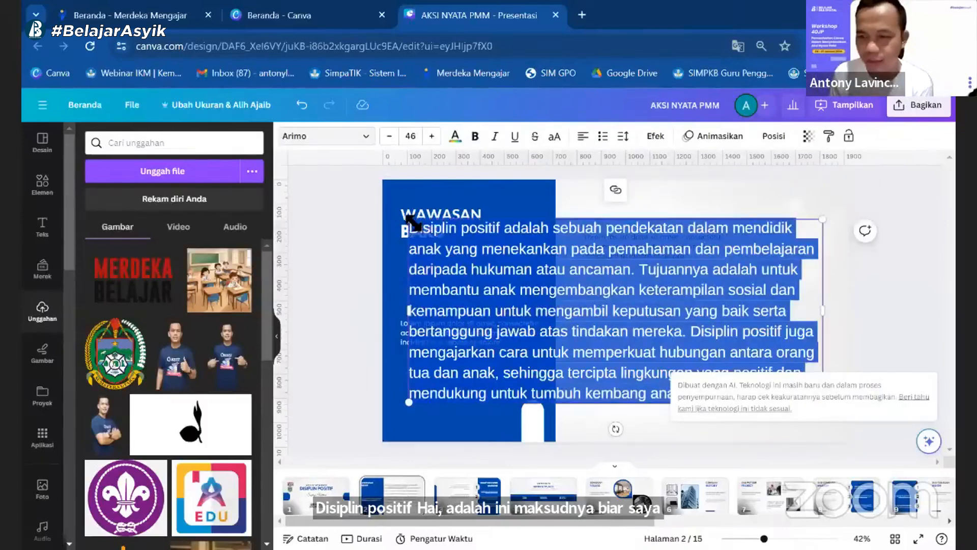
left_click(506, 229)
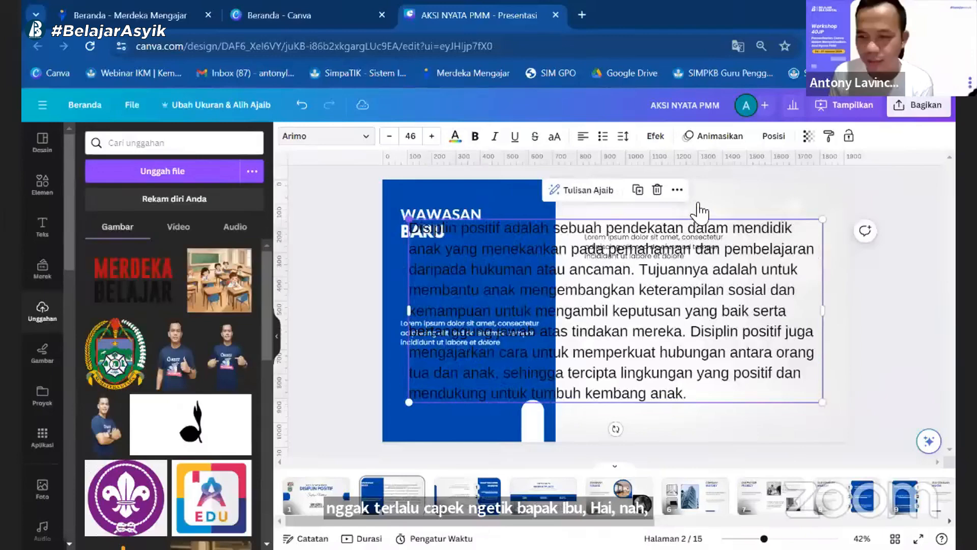
left_click_drag(408, 219, 584, 297)
Step: Delete page 2's two lorem ipsum paragraphs, and widen and justify the generated Disiplin Positif paragraph in the white area
left_click(692, 237)
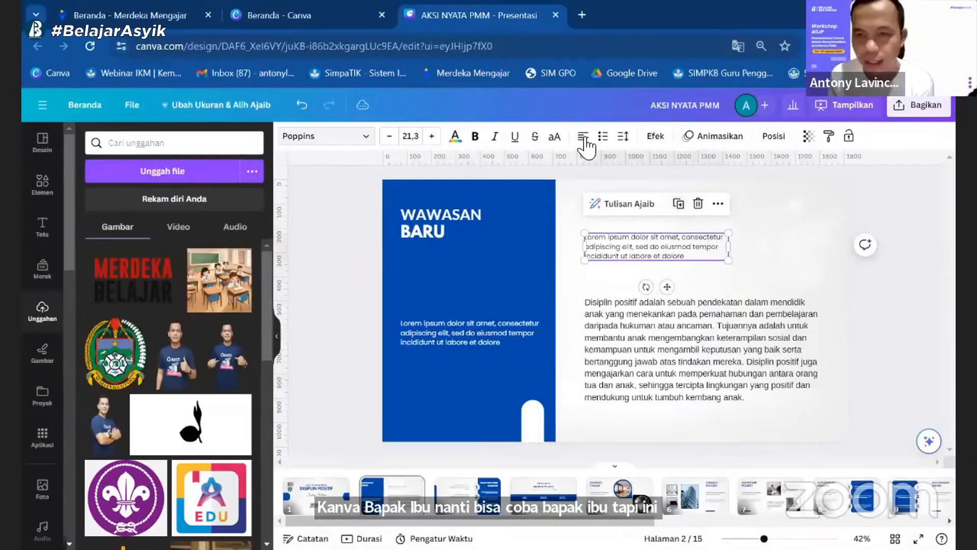
key("ctrl+z")
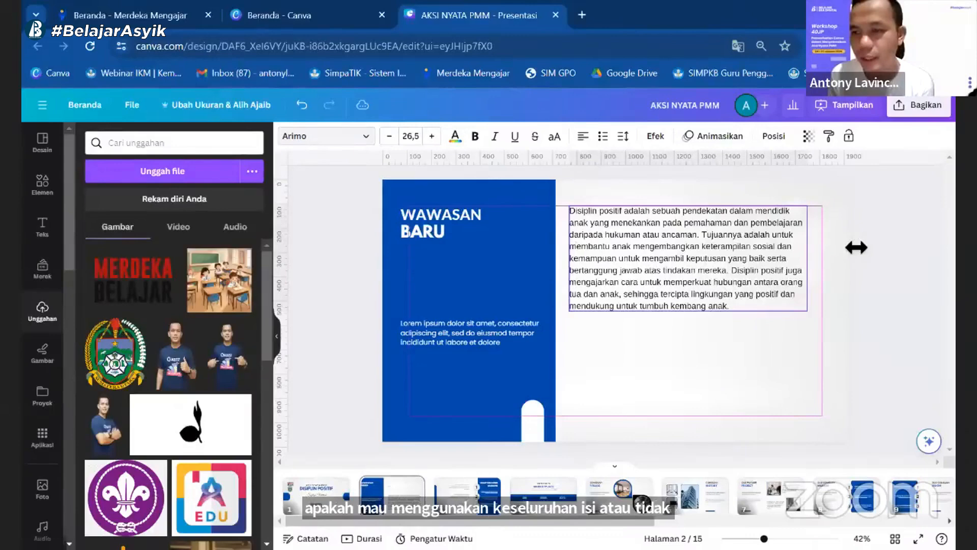
left_click_drag(857, 248, 846, 258)
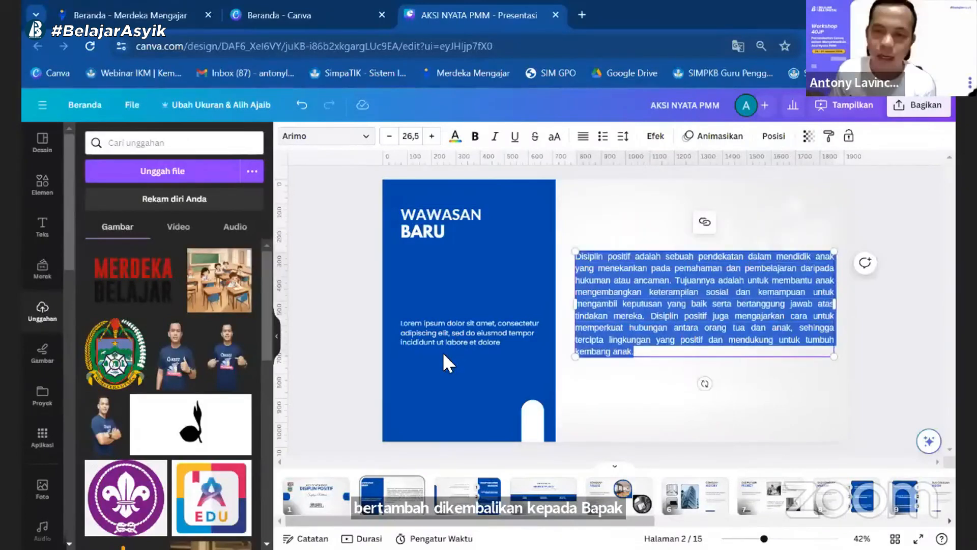
left_click(527, 350)
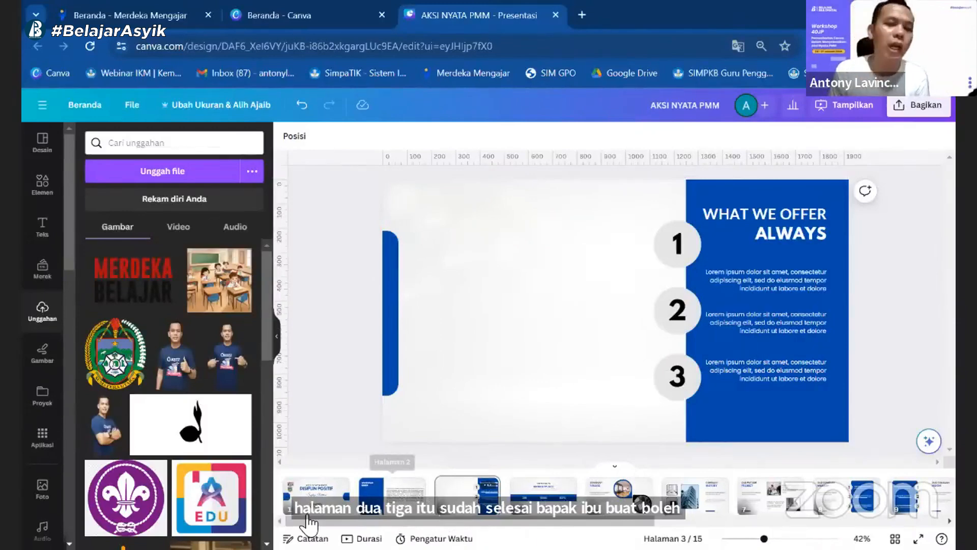
Step: Copy the cover's Merdeka Belajar logo onto pages 2 and 3, adjusting its position on page 2
scroll(481, 222, "up", 2)
left_click(451, 223)
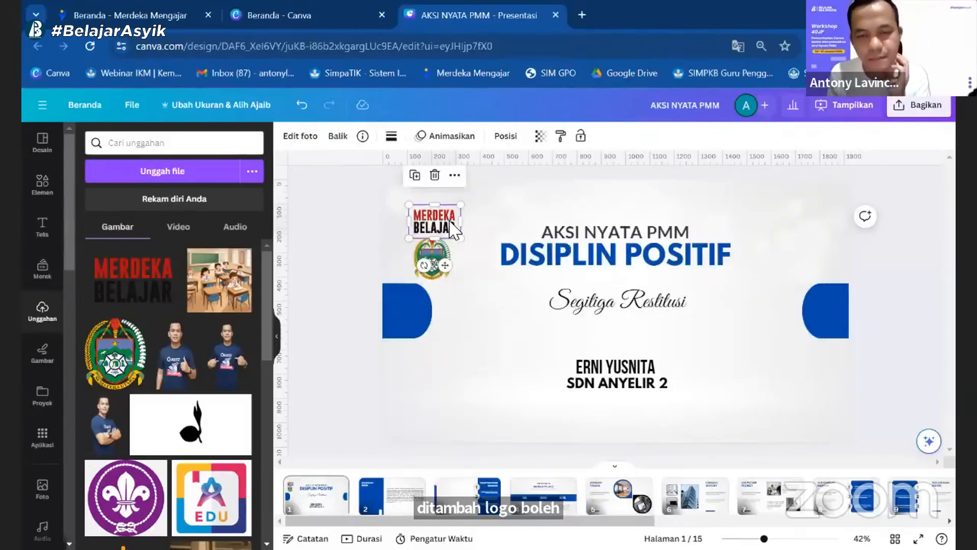
left_click(470, 224)
left_click(452, 226)
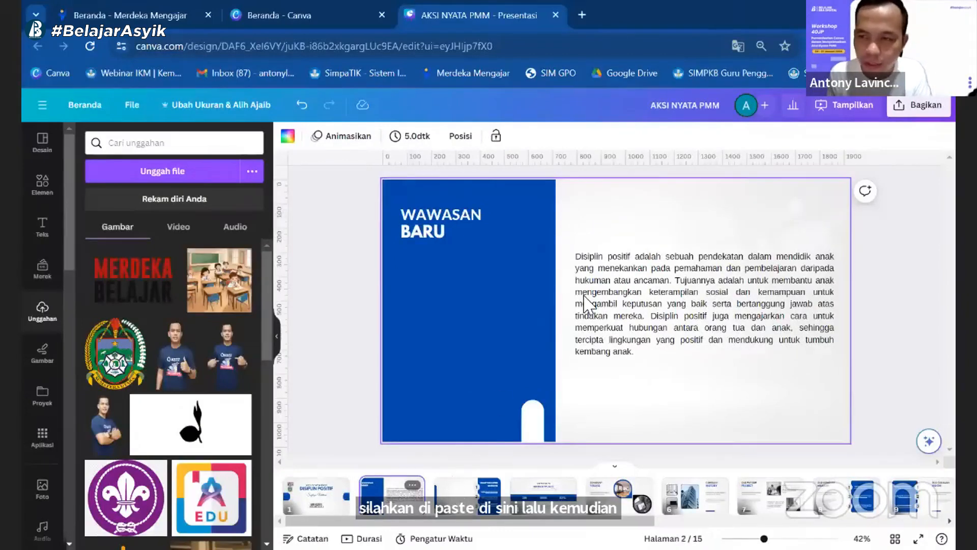
key("ctrl+v")
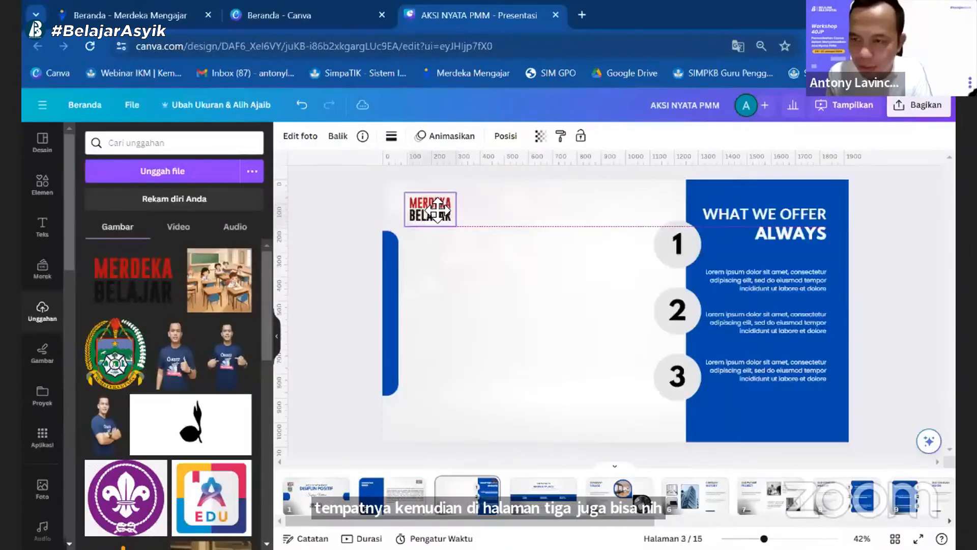
left_click_drag(438, 212, 438, 226)
left_click(532, 410)
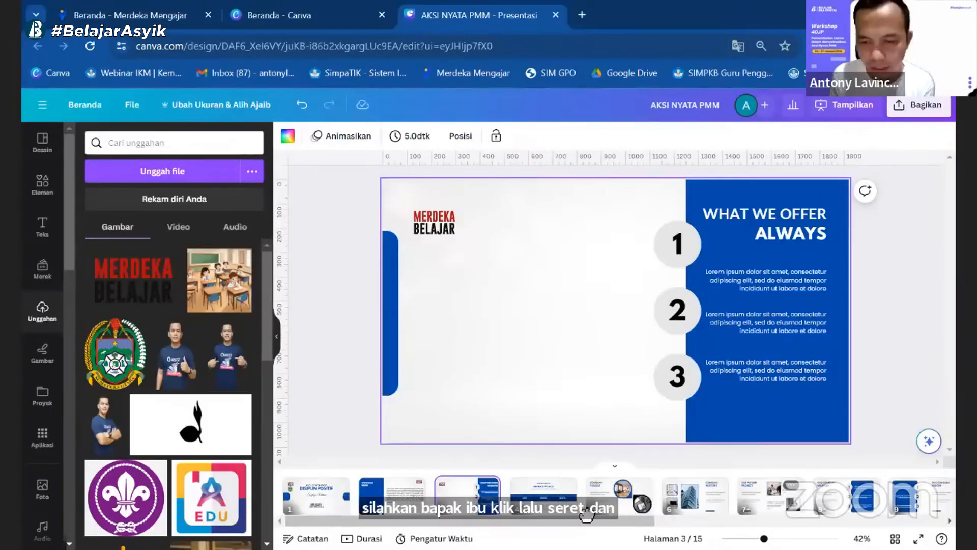
Step: Move the "Our Future Project" page to position 4 and retitle it "DOKUMENTASI KEGIATAN", widening the upper title line to fit
left_click_drag(670, 499, 527, 509)
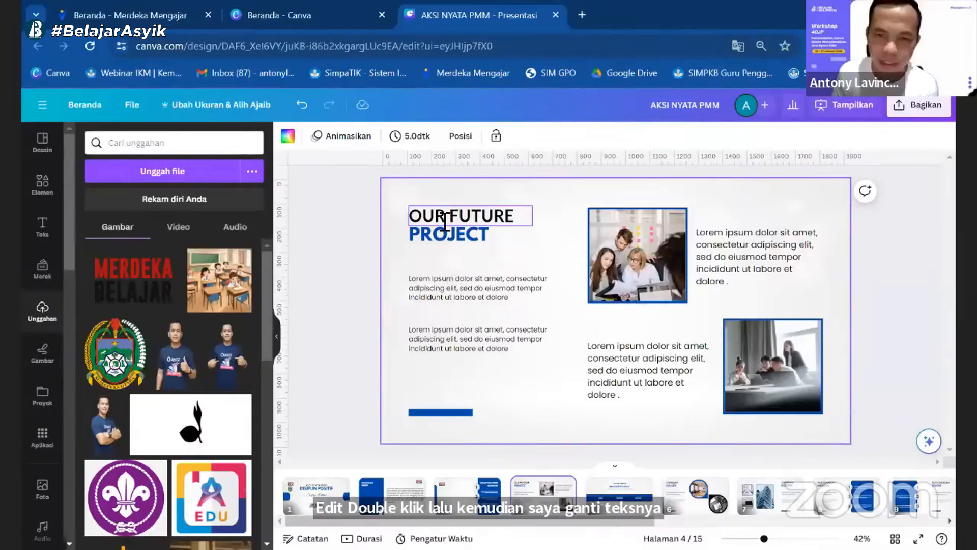
double_click(518, 222)
type("DOKUMENTASI")
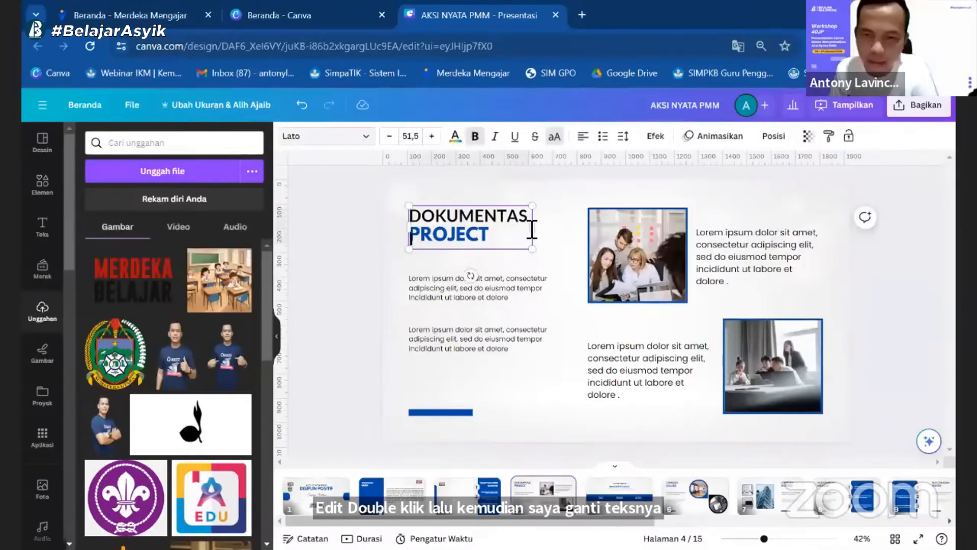
left_click_drag(532, 227, 552, 227)
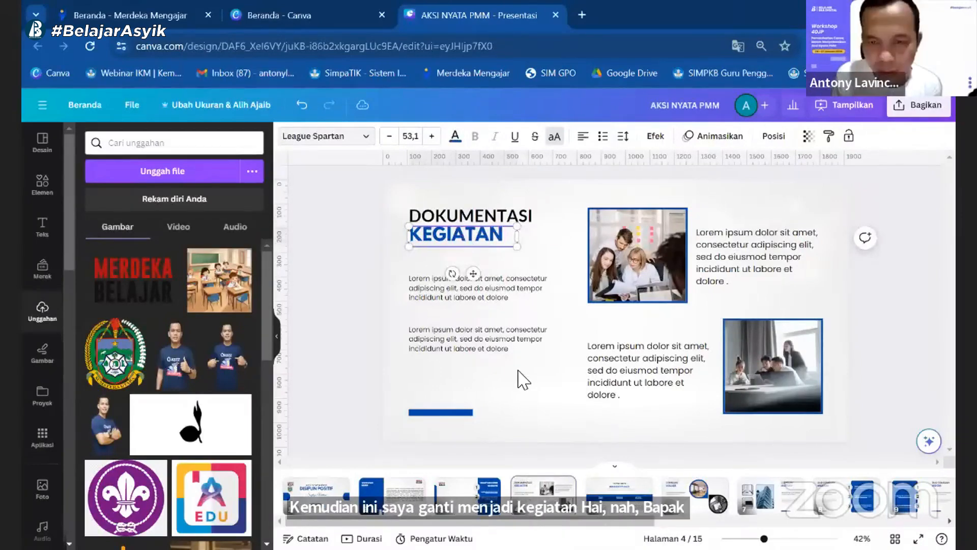
left_click(489, 339)
left_click(413, 193)
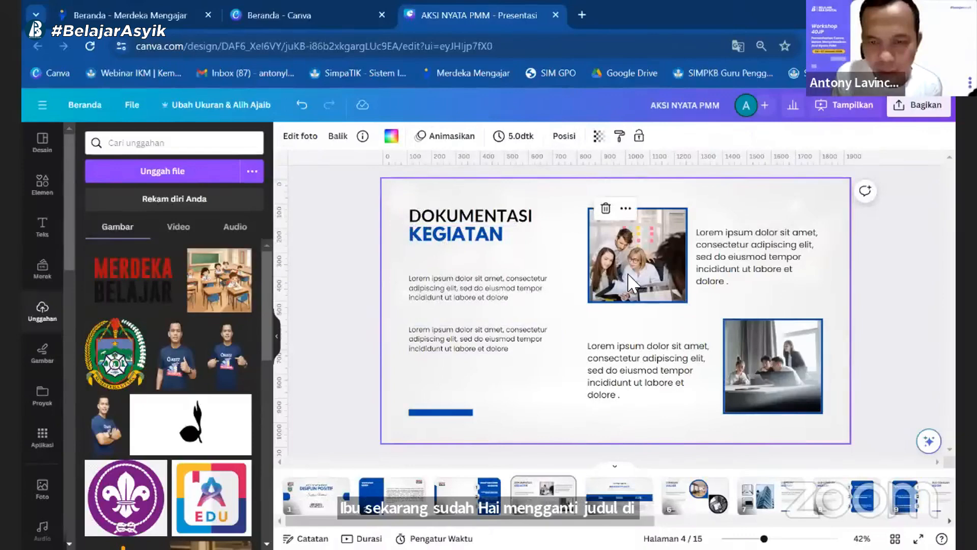
Step: Delete page 4's upper photo with its square frame and place a circular frame from the BINGKAI elements there
left_click(637, 213)
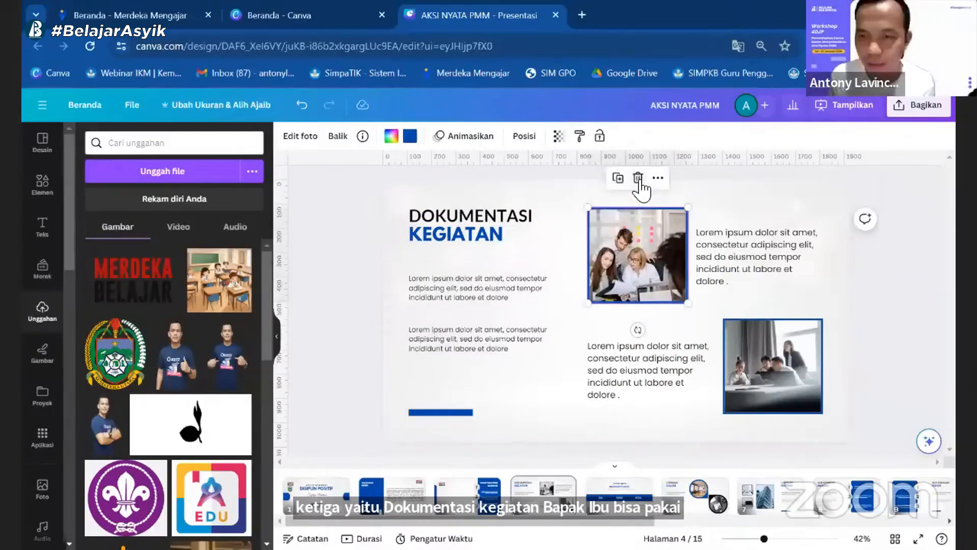
left_click(637, 179)
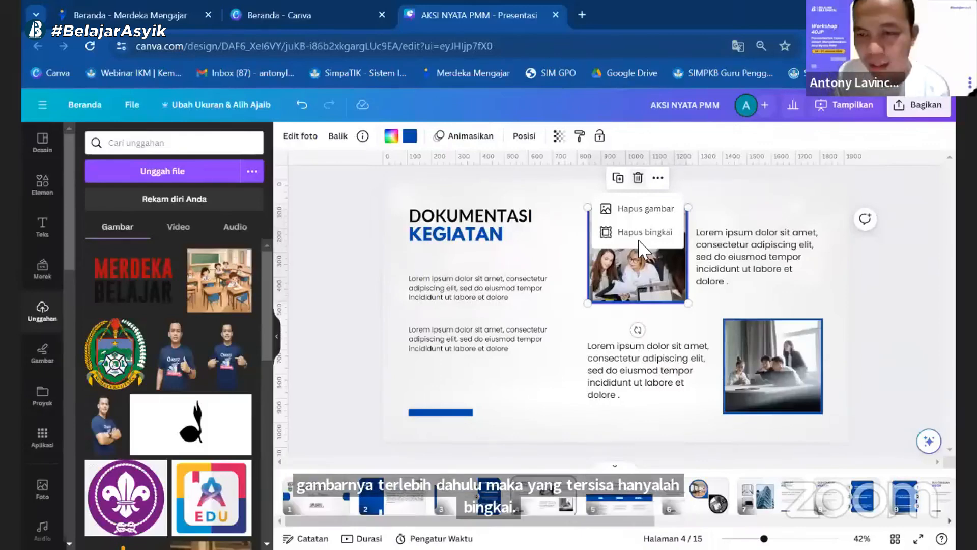
key("Delete")
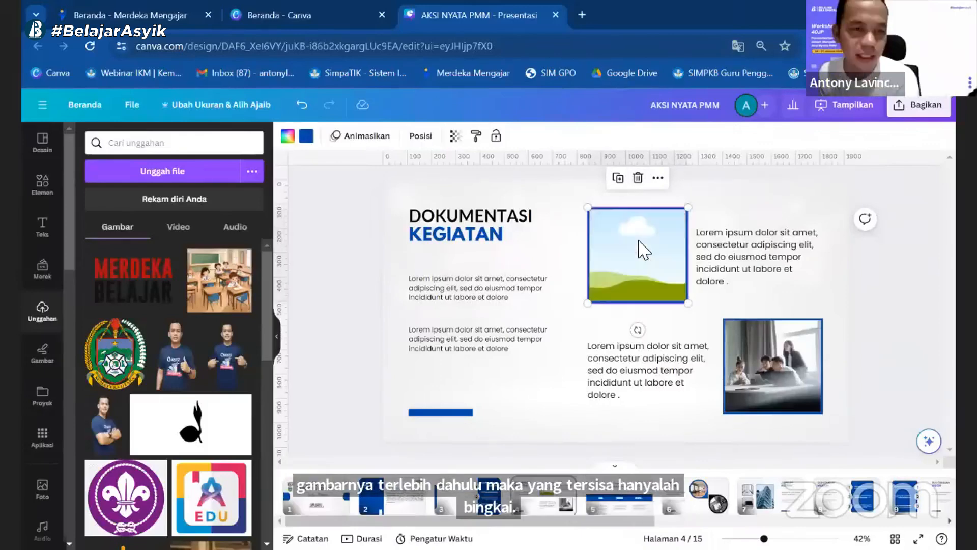
left_click(638, 179)
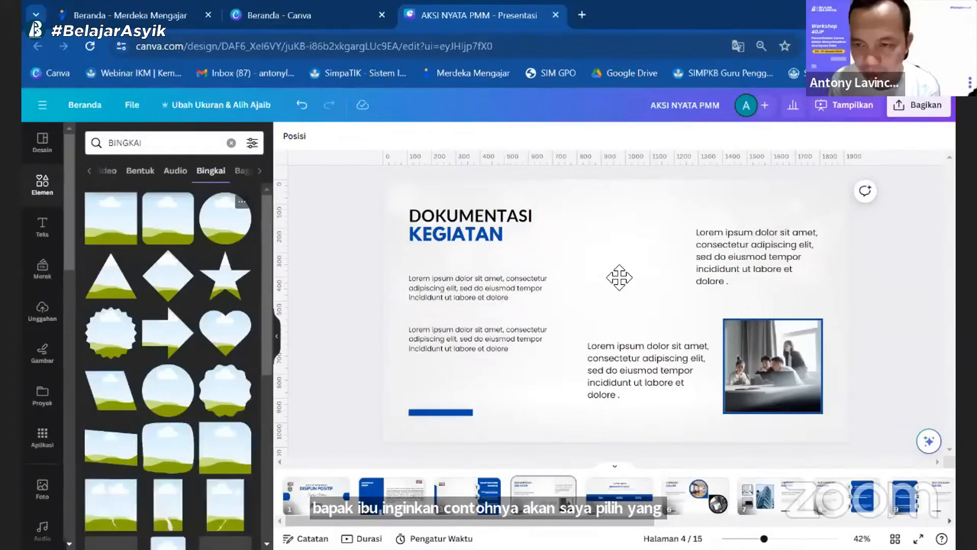
mouse_move(619, 277)
left_mouse_down()
mouse_move(617, 252)
mouse_move(622, 262)
left_mouse_up()
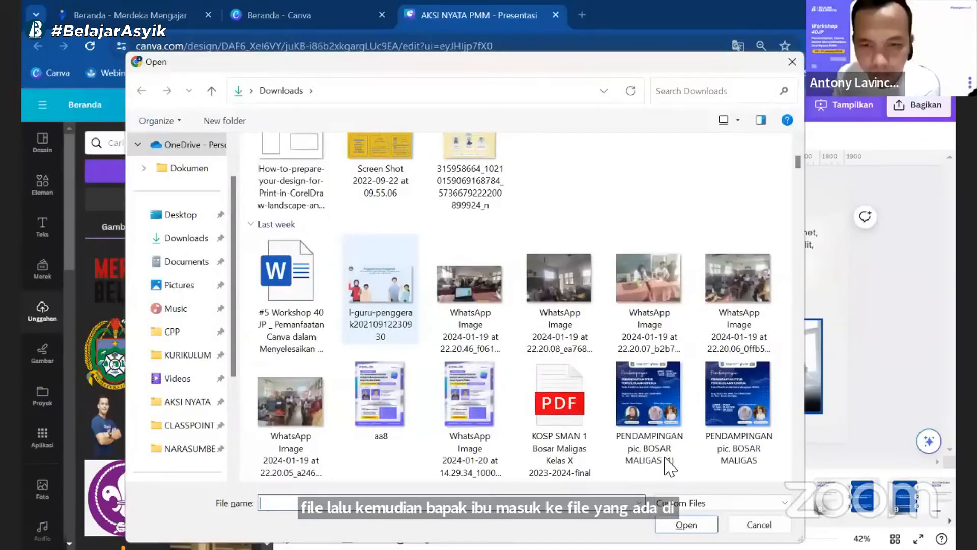
Step: Upload the WhatsApp classroom photo dated 2024-01-16 at 15.52.20 from the Downloads folder
scroll(507, 353, "down", 5)
left_click(469, 285)
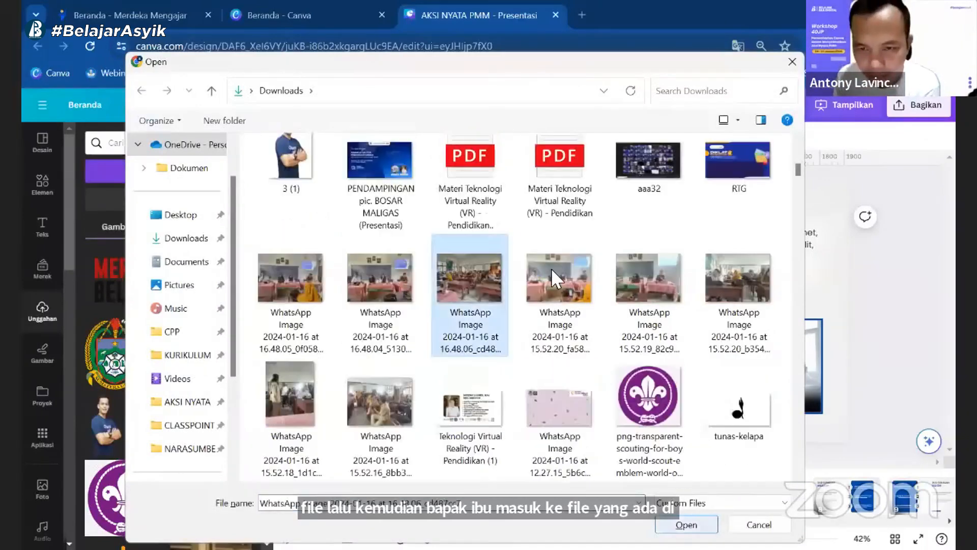
left_click(560, 299)
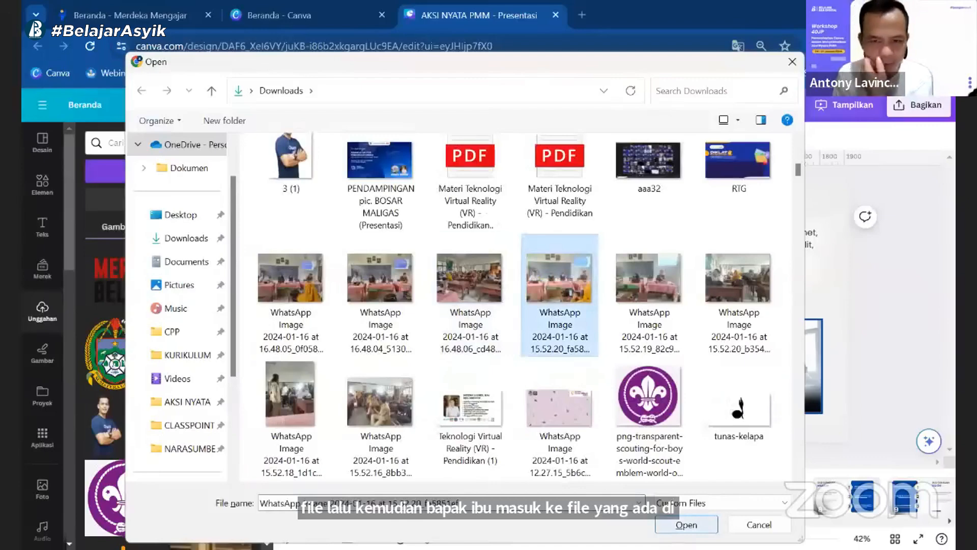
left_click(686, 524)
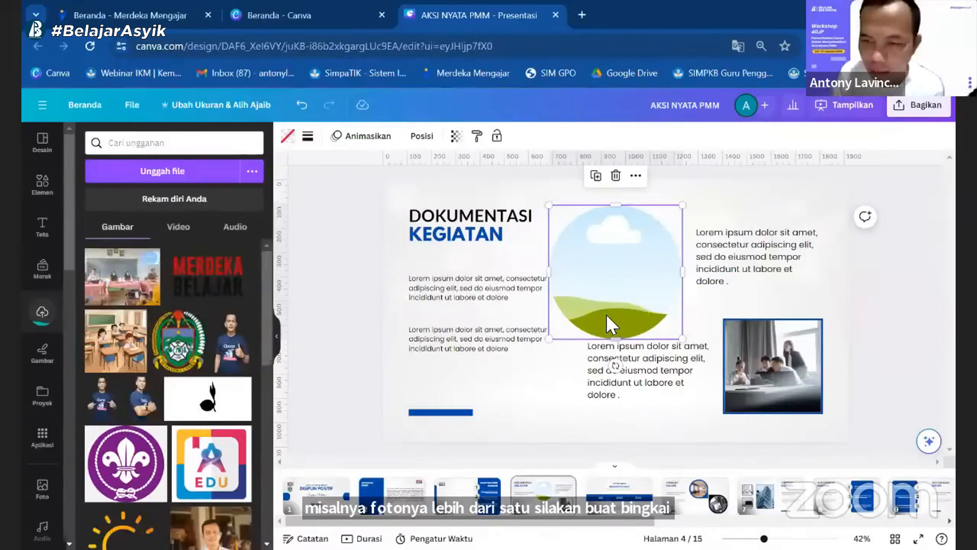
Step: Delete the lorem ipsum paragraph beneath page 4's circular frame and place a duplicate of the frame there
left_click(600, 178)
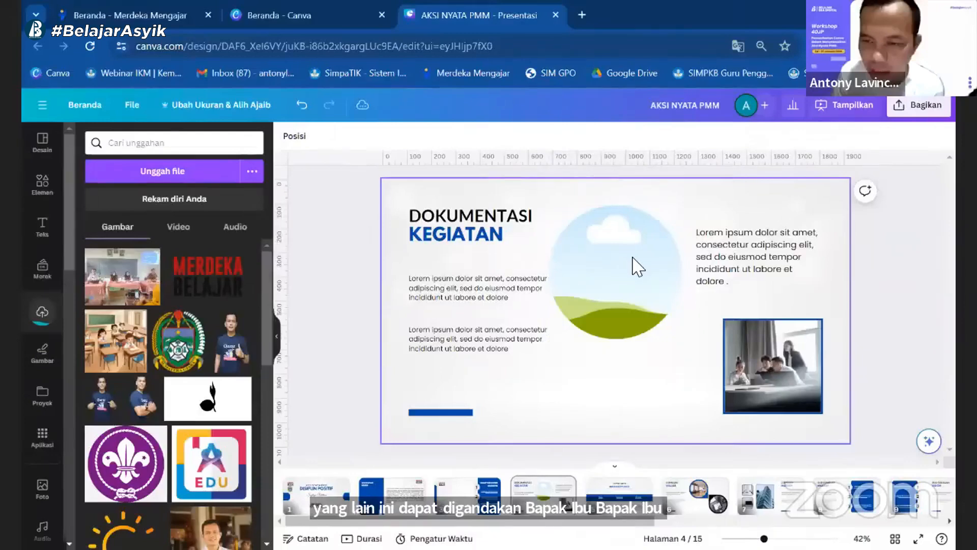
left_click(632, 257)
left_click(596, 174)
left_click_drag(631, 285, 631, 369)
Step: Delete page 4's remaining square photo with its frame and move the duplicate circular frame into its place
left_click(727, 346)
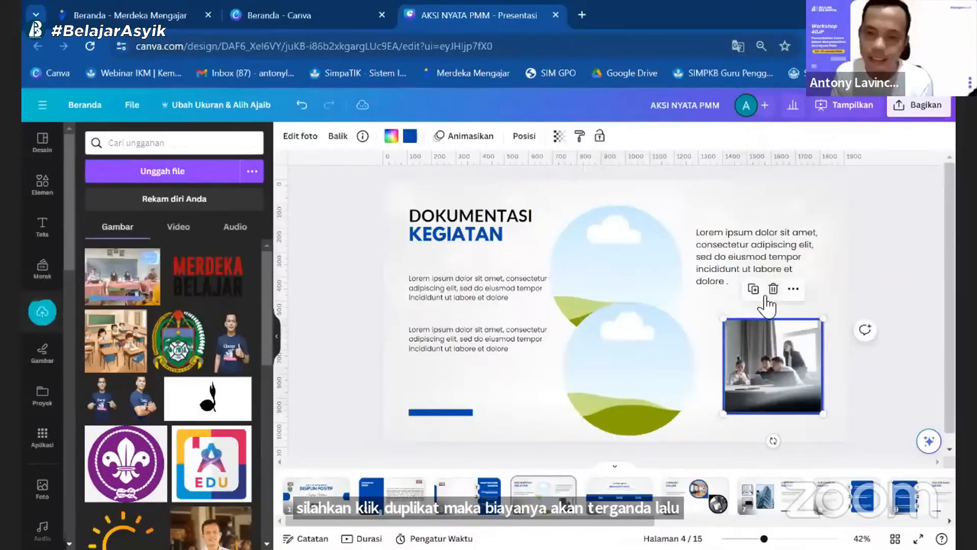
left_click(773, 289)
left_click(773, 265)
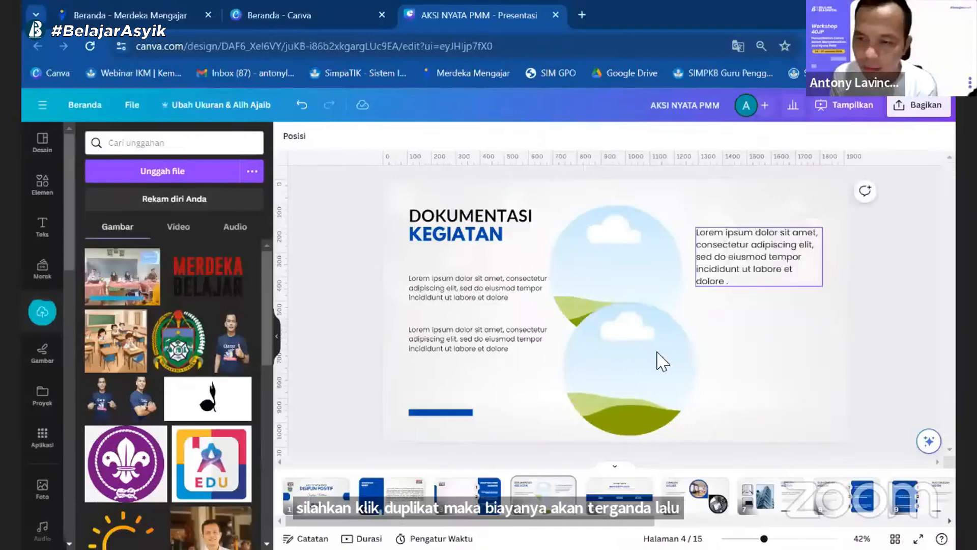
left_click_drag(661, 360, 752, 360)
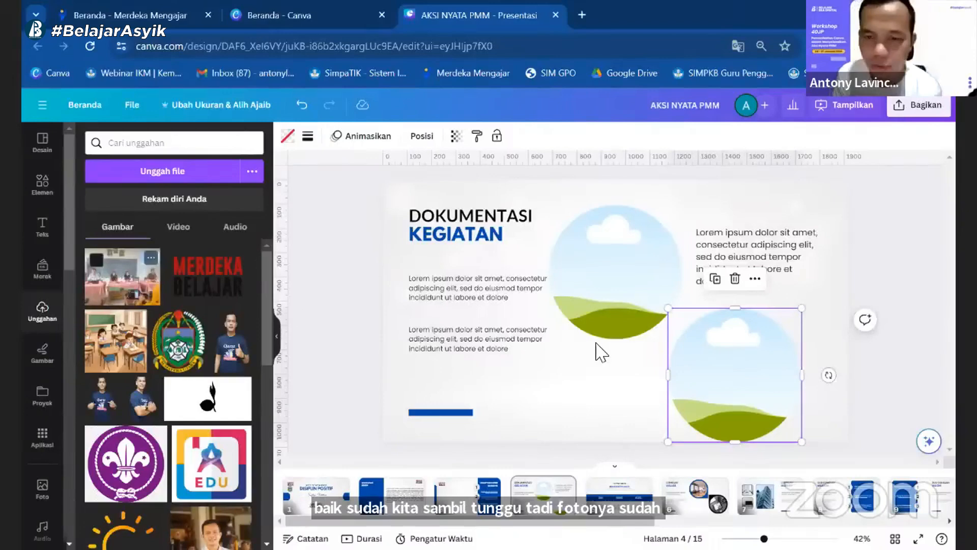
Step: Fill the upper circular frame with the uploaded classroom photo and the lower one with the classroom illustration
left_click_drag(532, 356, 626, 297)
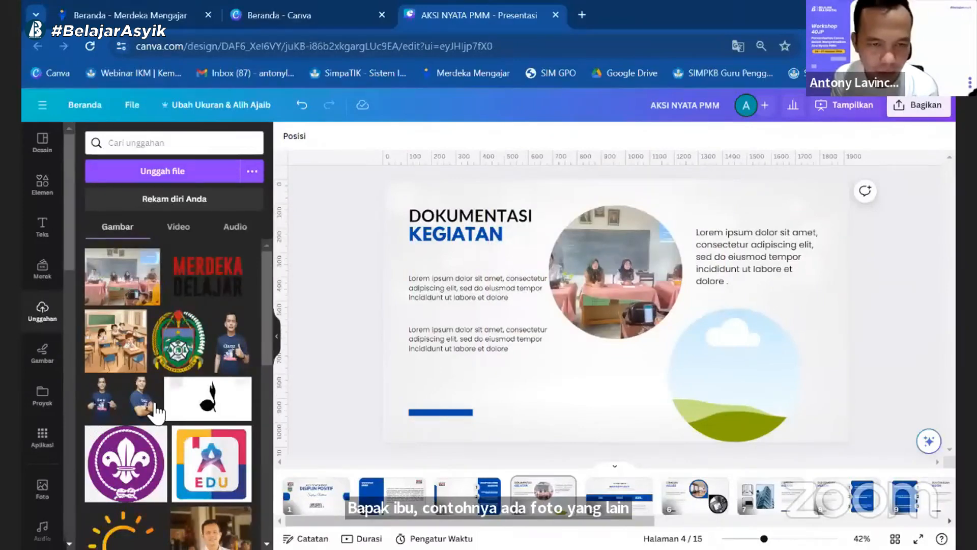
scroll(155, 411, "down", 5)
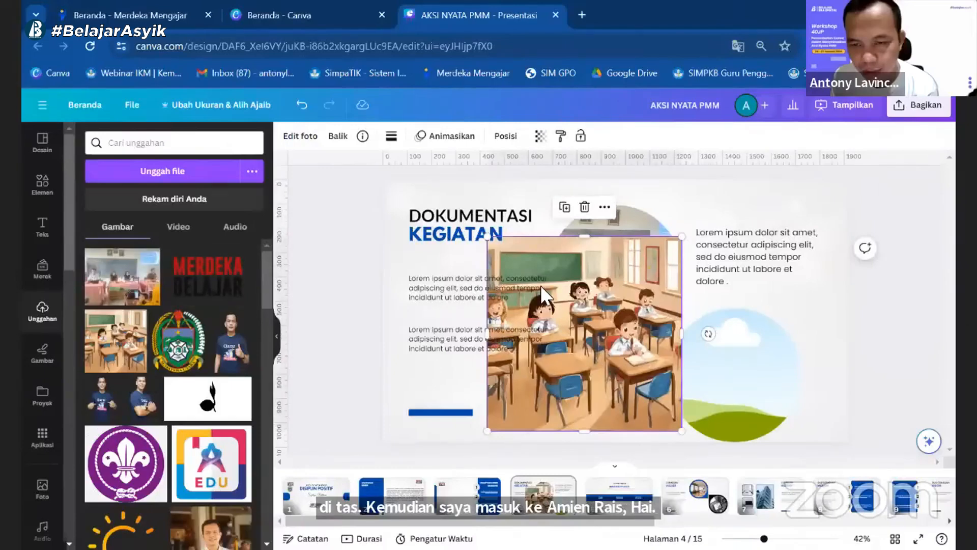
left_click_drag(543, 288, 733, 374)
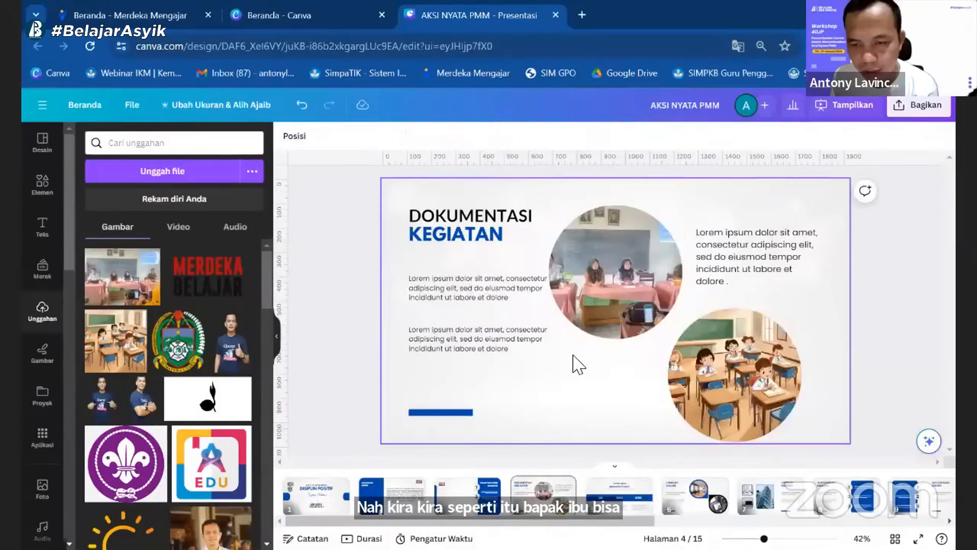
Step: Move page 4's first lorem ipsum paragraph up beneath the title, narrow it and replace its text with "Kegiatan guru-guru"
left_click(533, 300)
left_click_drag(478, 295, 482, 276)
double_click(483, 288)
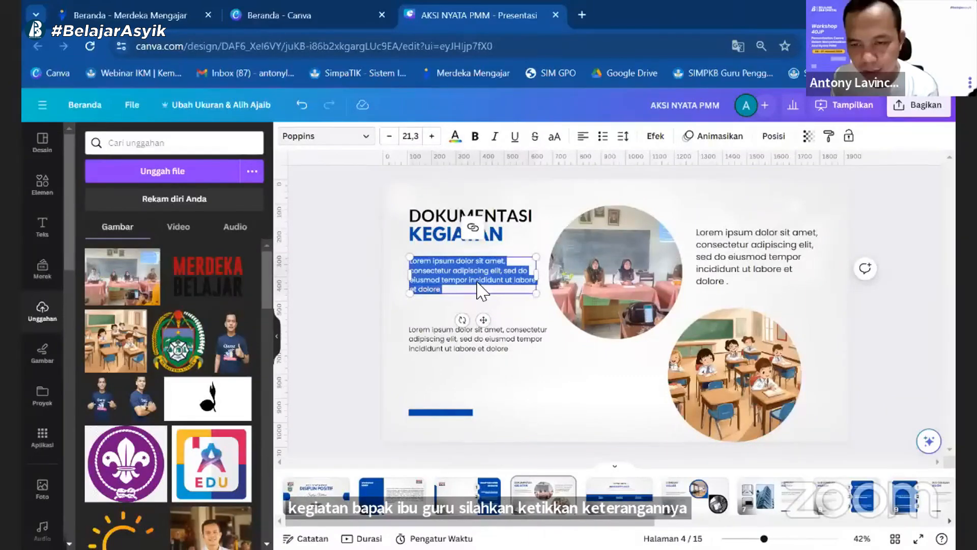
type("Kegiatan guru-guru")
Step: Delete page 4's two remaining lorem ipsum paragraphs, below the caption and beside the upper circular photo
left_click(484, 350)
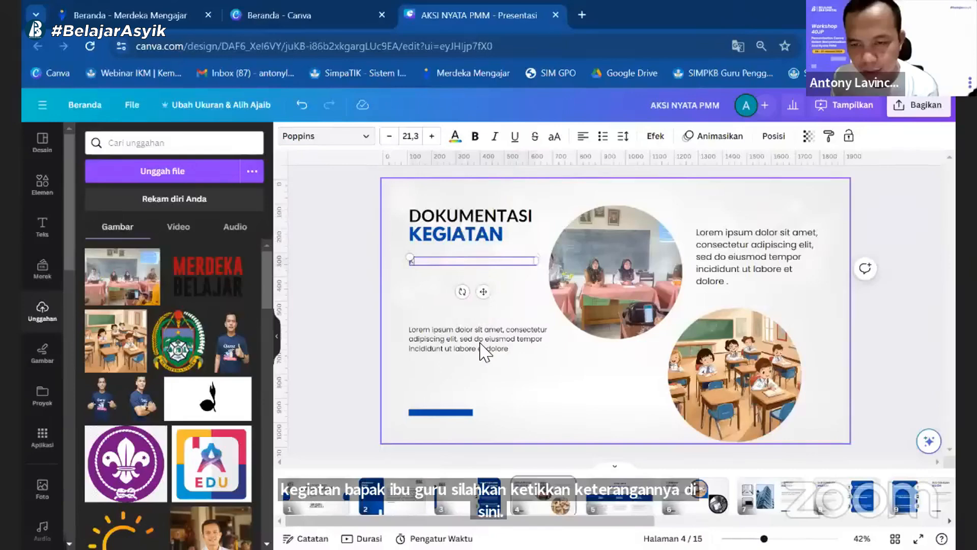
left_click(523, 295)
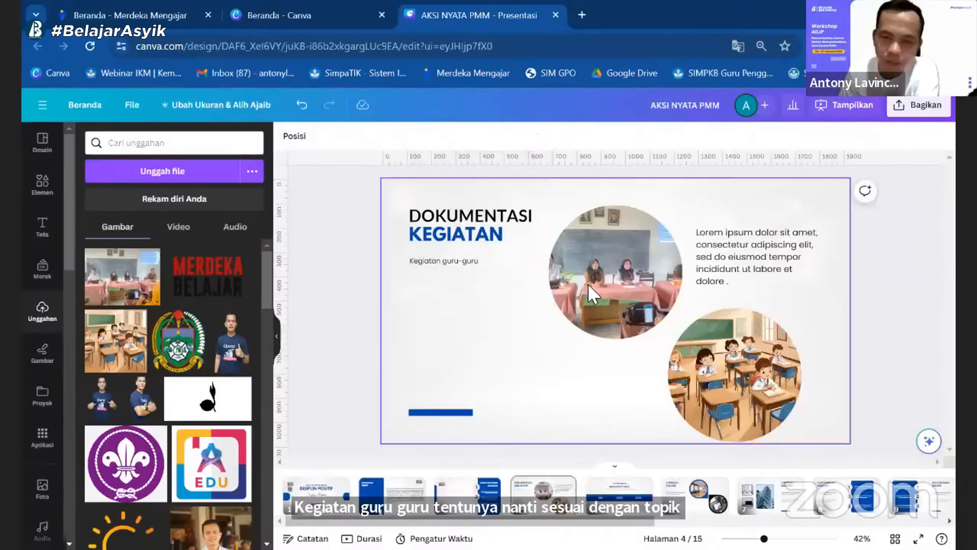
left_click(739, 240)
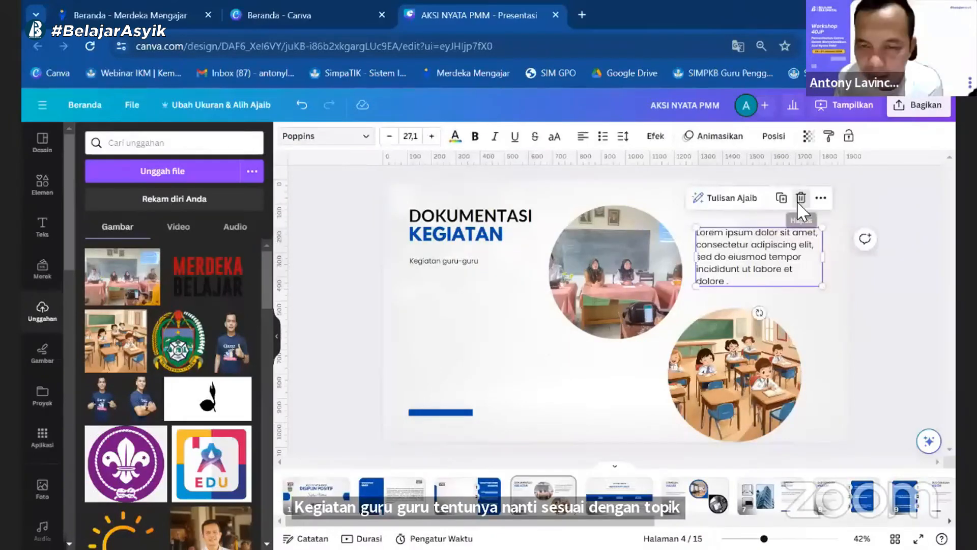
left_click(797, 202)
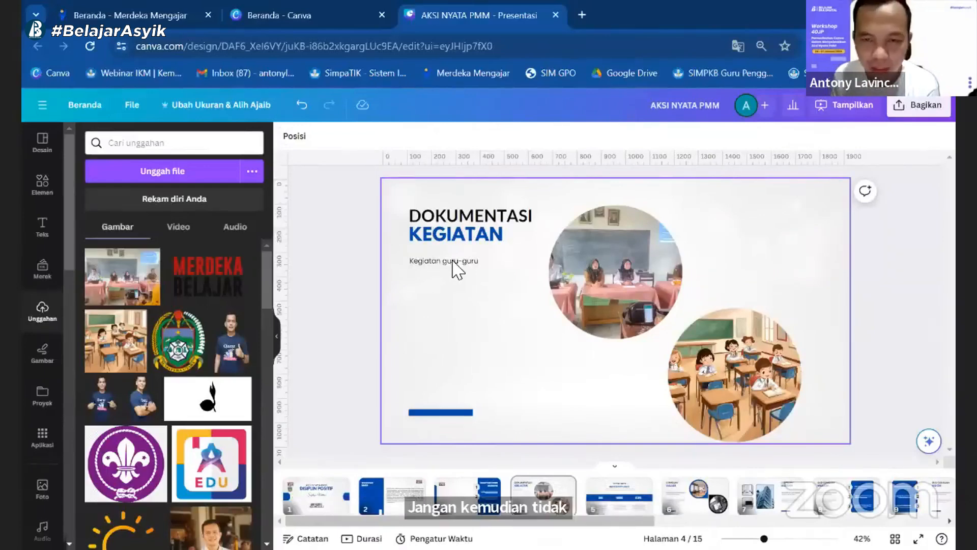
Step: Duplicate the "Kegiatan guru-guru" caption, place it beside the classroom illustration and change its text to "kegiatan restitusi dst...."
left_click(482, 259)
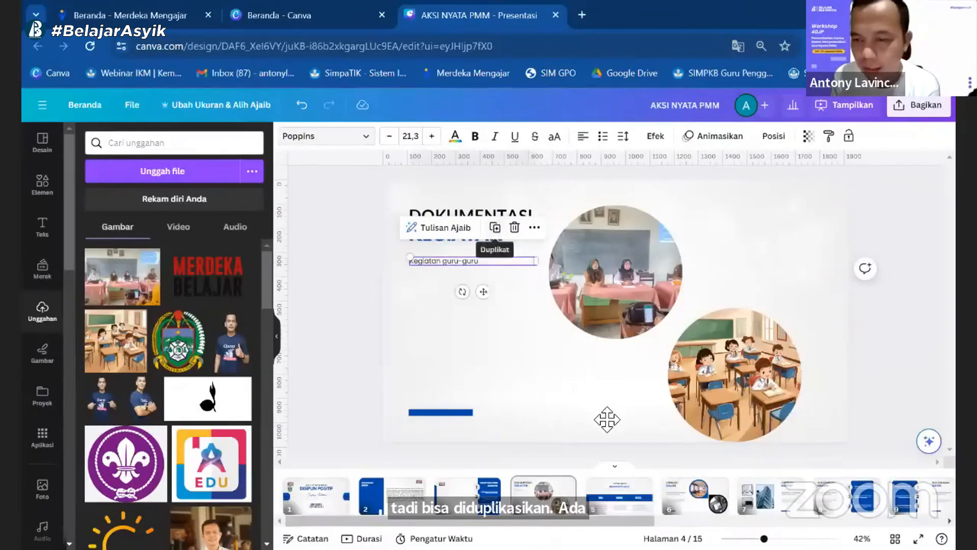
key("ctrl+d")
double_click(605, 385)
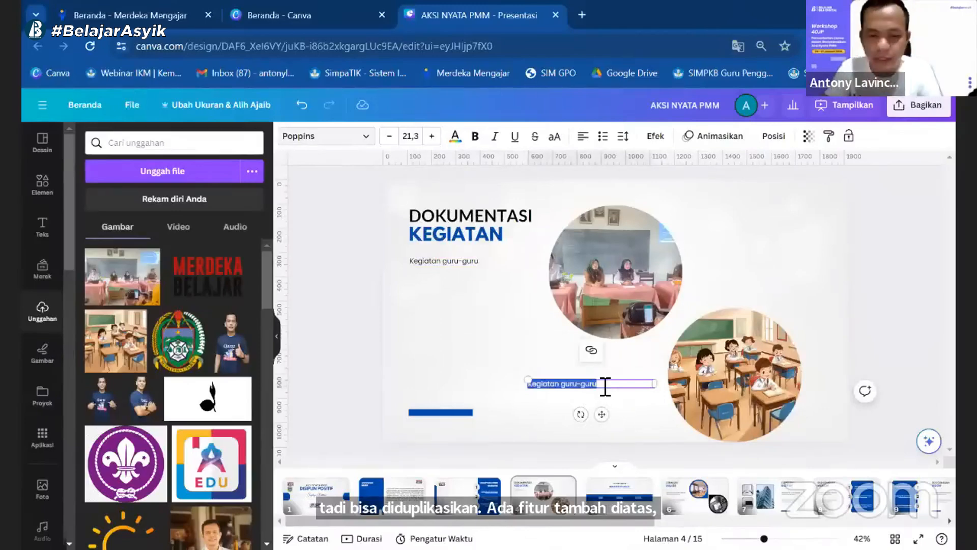
type("Kegia")
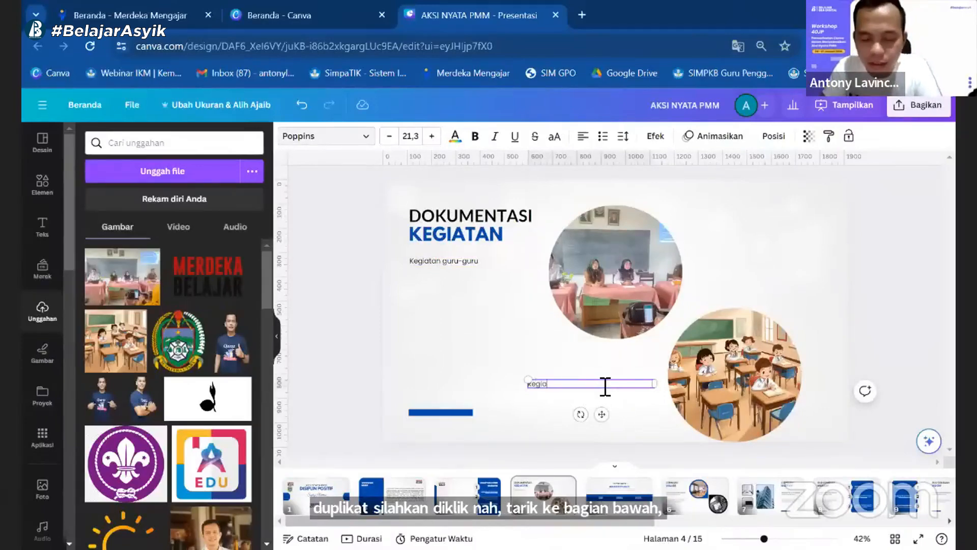
type("tan")
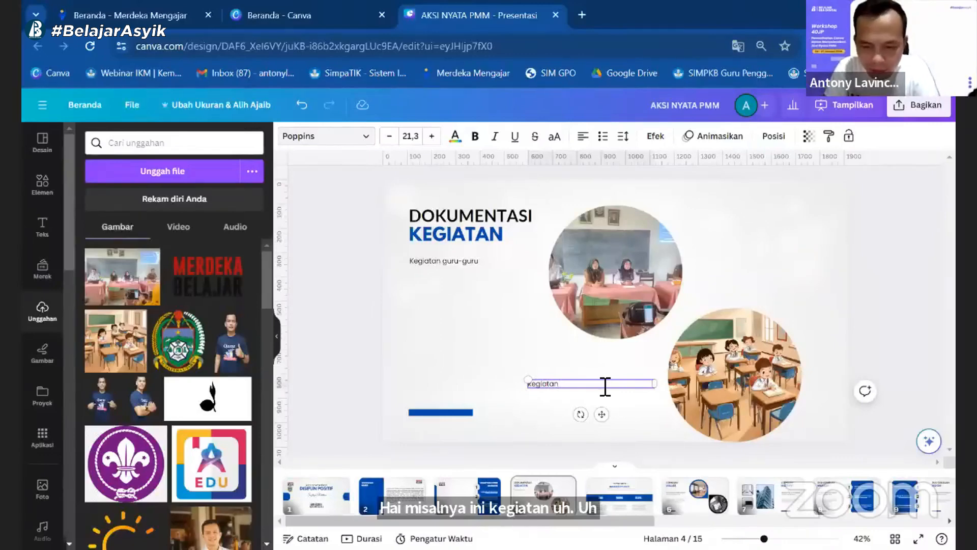
type(" restitusi ")
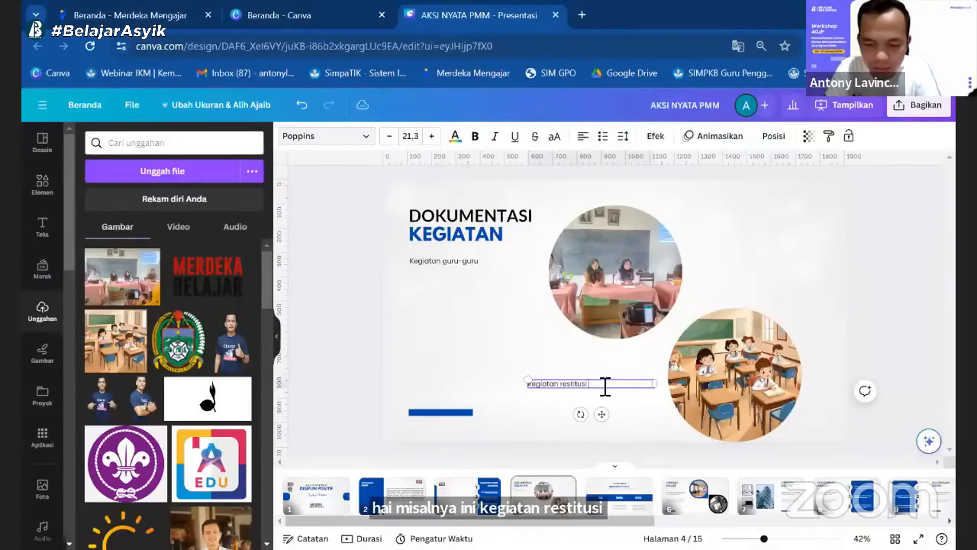
type("dst...")
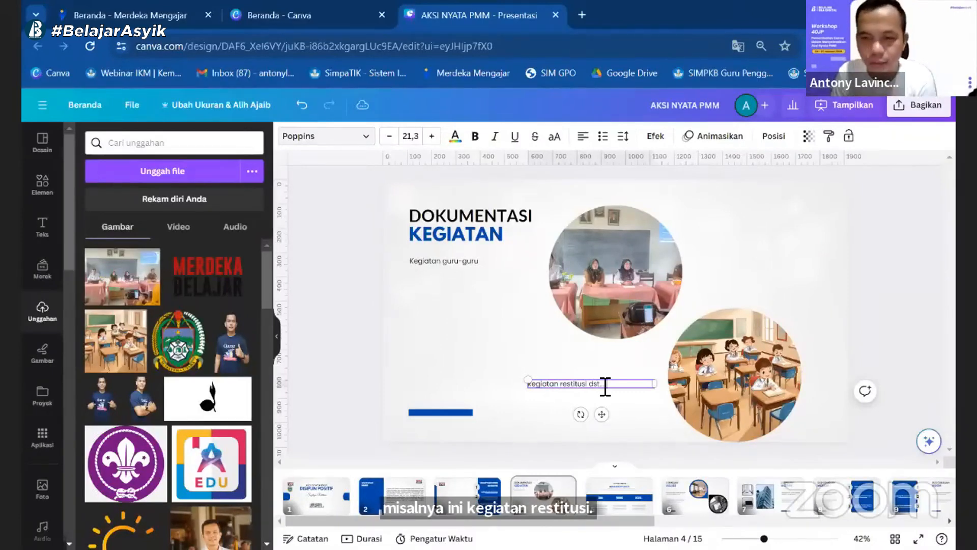
left_click(488, 358)
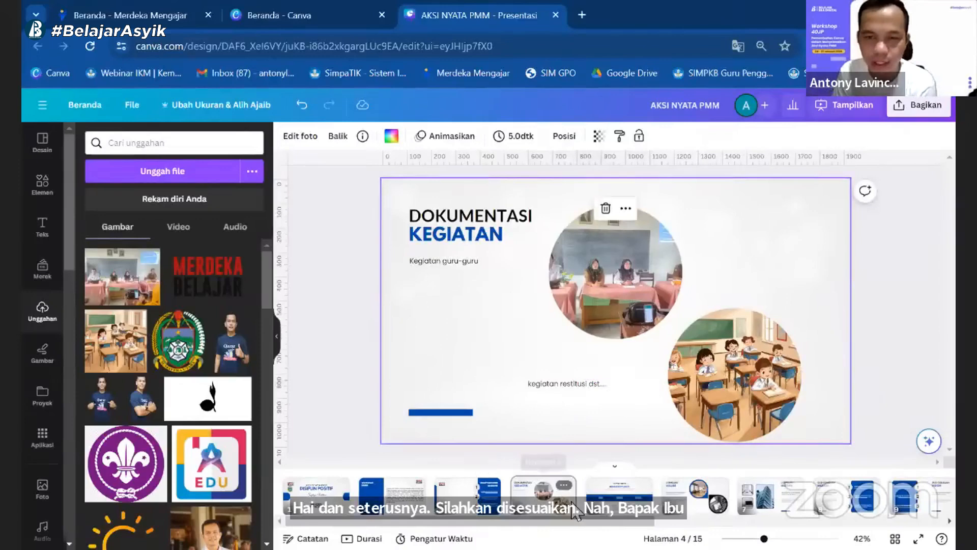
Step: On page 5, remove the "WE PROVIDE TO" line and replace the "MARKETPLACE" title with "UMPAN BALIK"
left_click(402, 501)
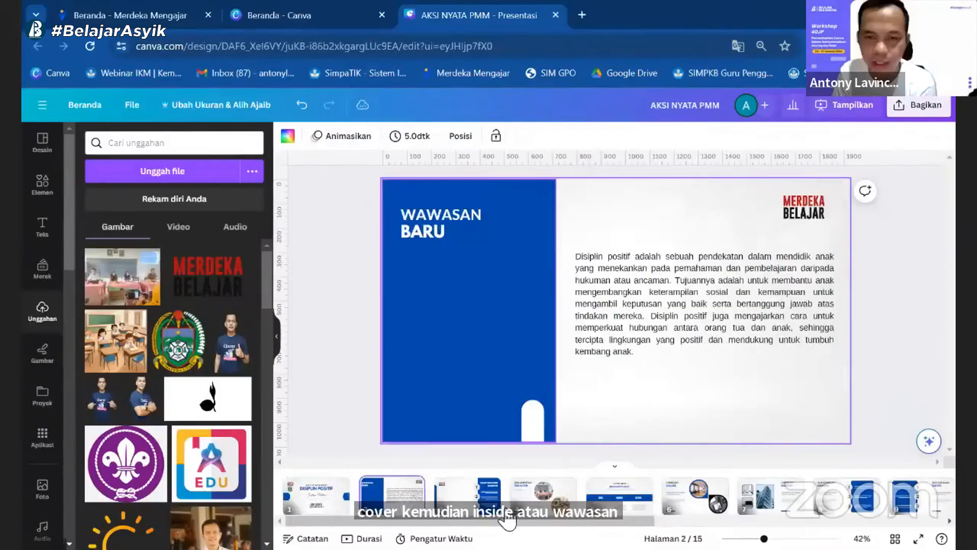
left_click(540, 501)
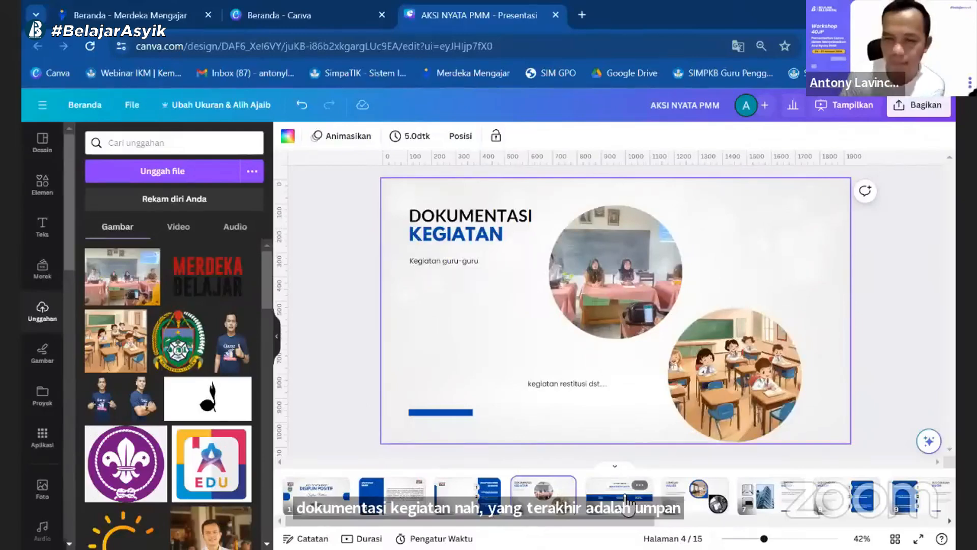
left_click(626, 501)
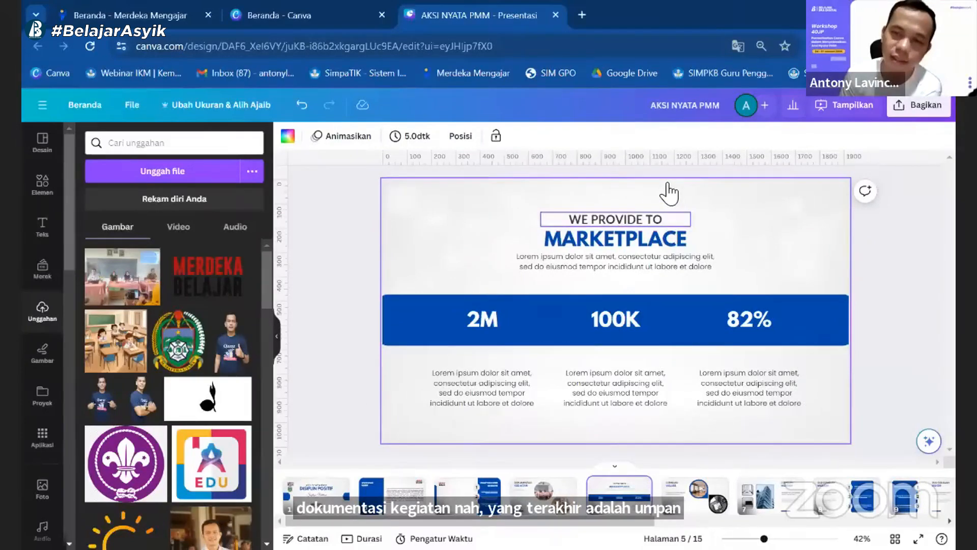
double_click(611, 238)
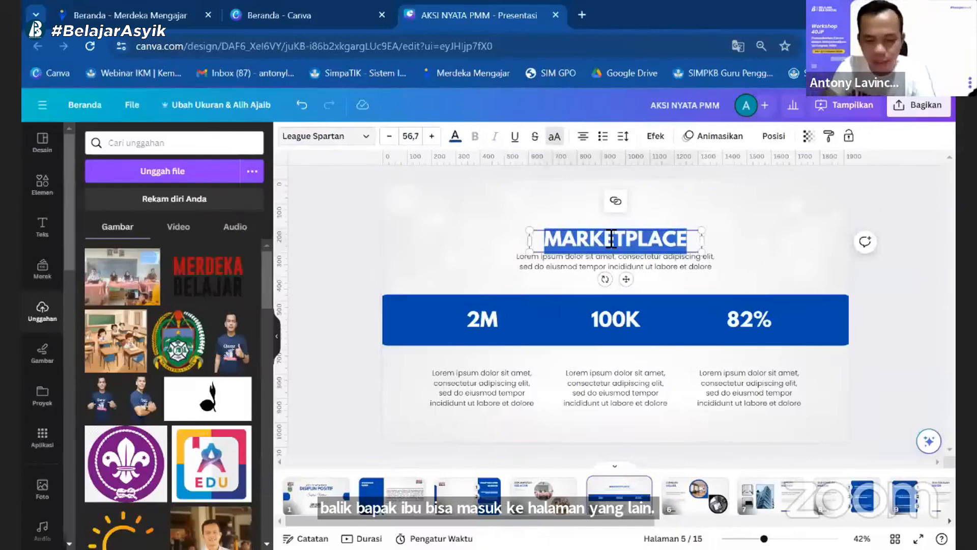
type("UMPAN BAL")
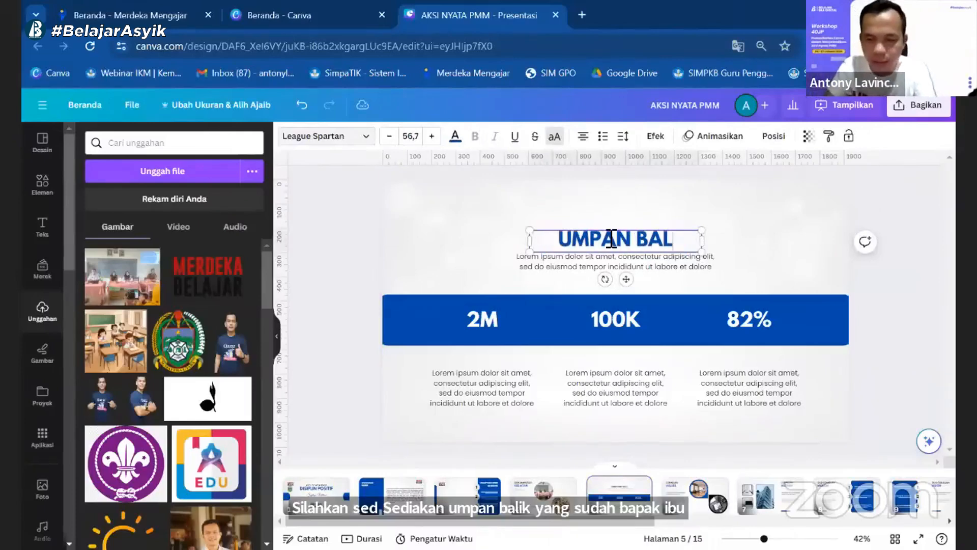
type("IK")
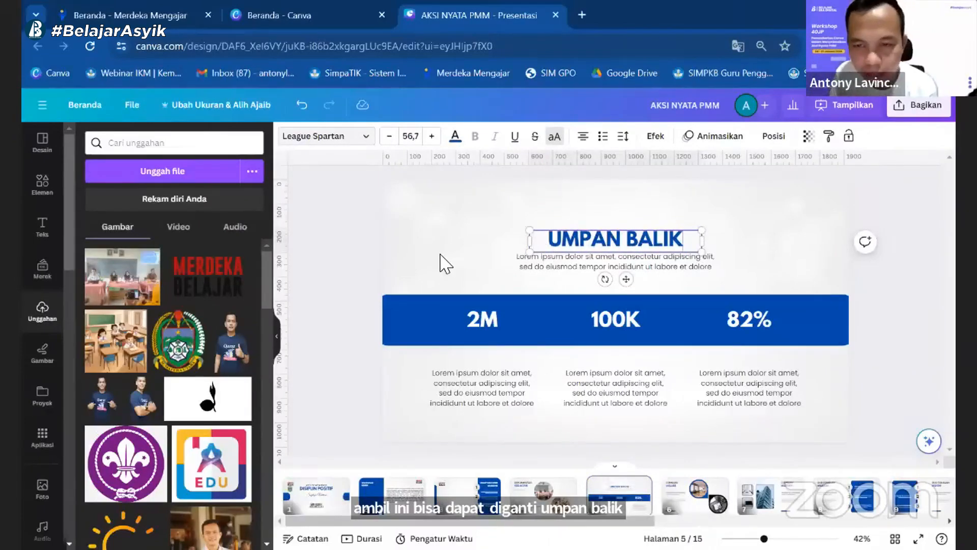
left_click(483, 260)
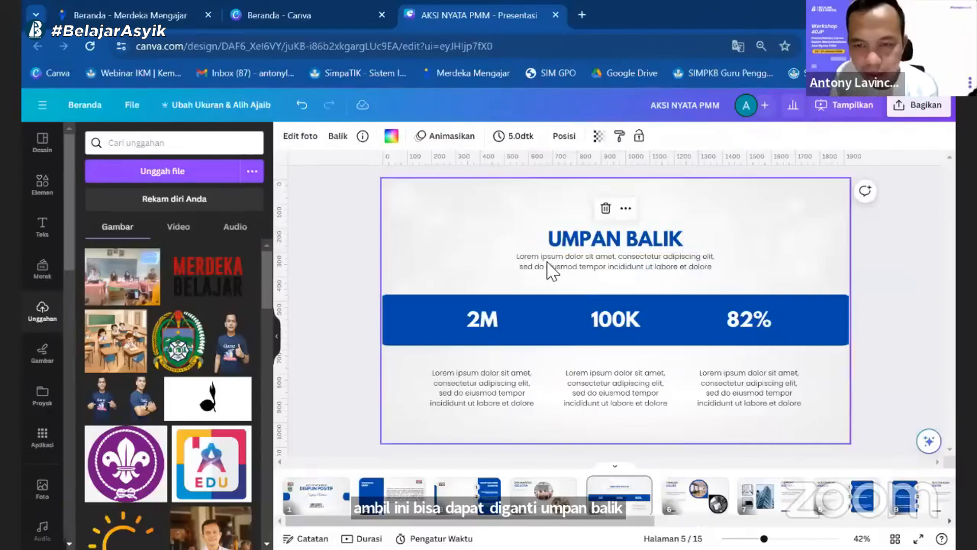
left_click(493, 274)
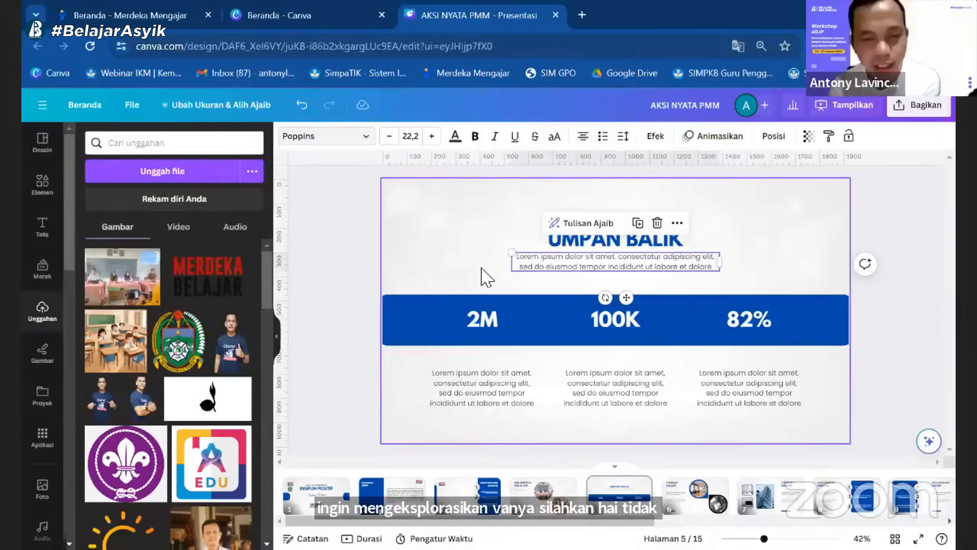
left_click(445, 233)
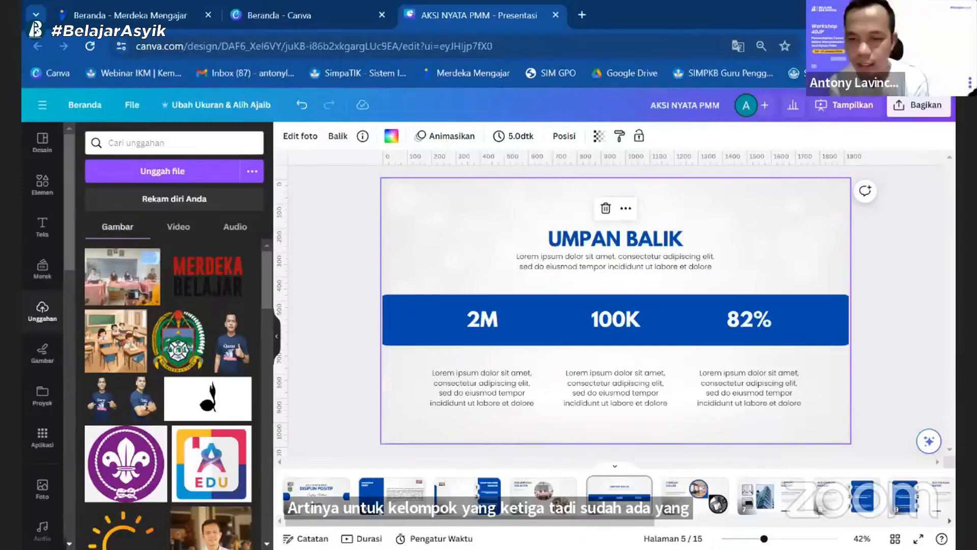
left_click(608, 248)
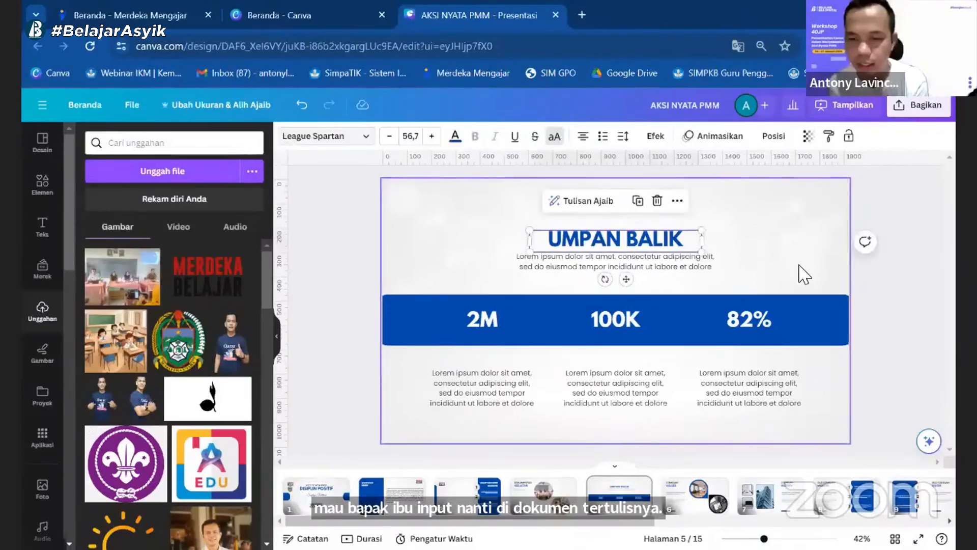
left_click(799, 264)
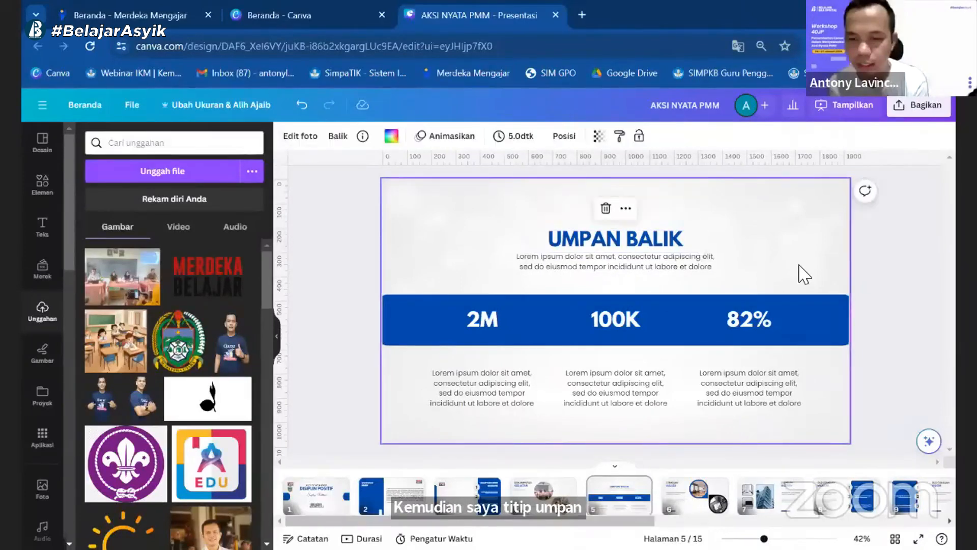